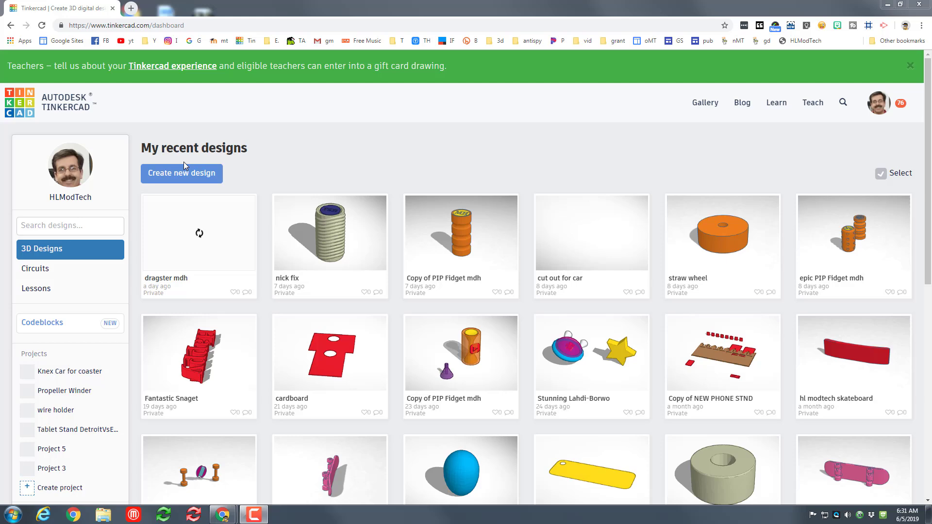
Start a blank design and name it 'pool mdh'
left_click(182, 173)
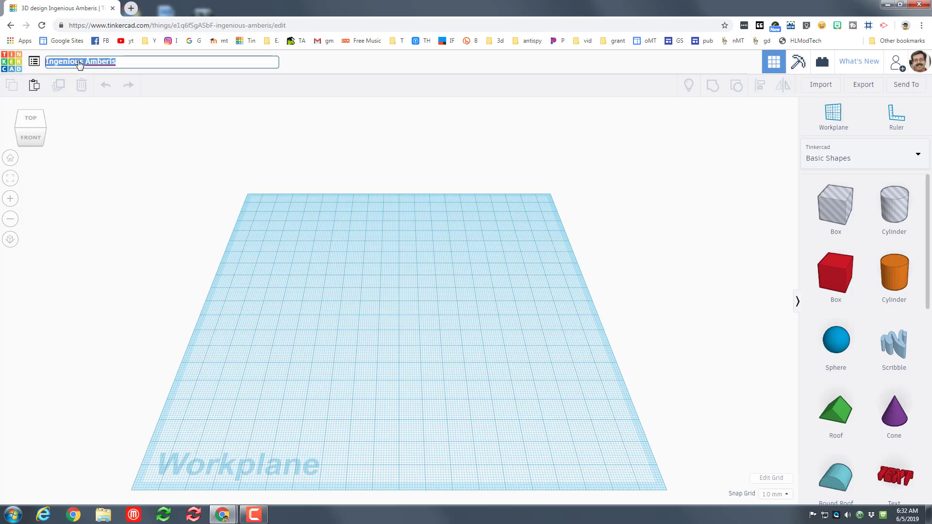
type("pool mdh")
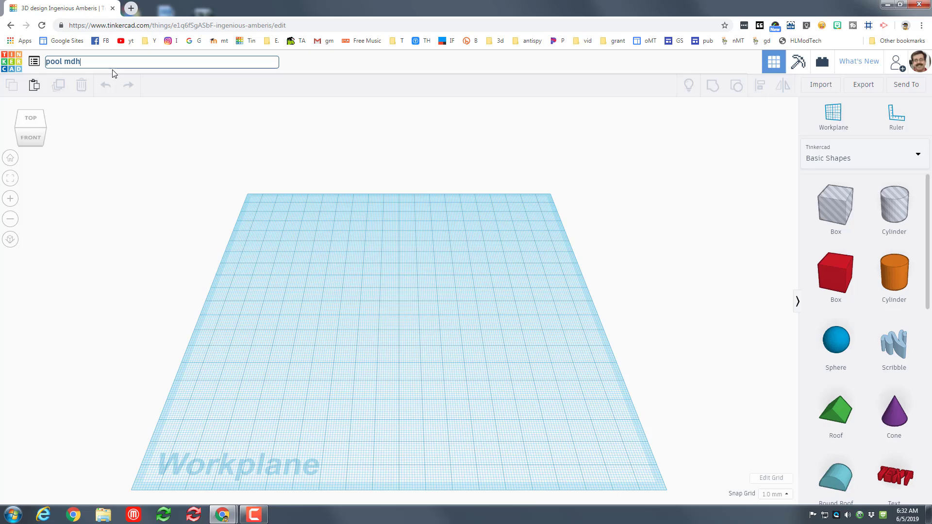
left_click(285, 240)
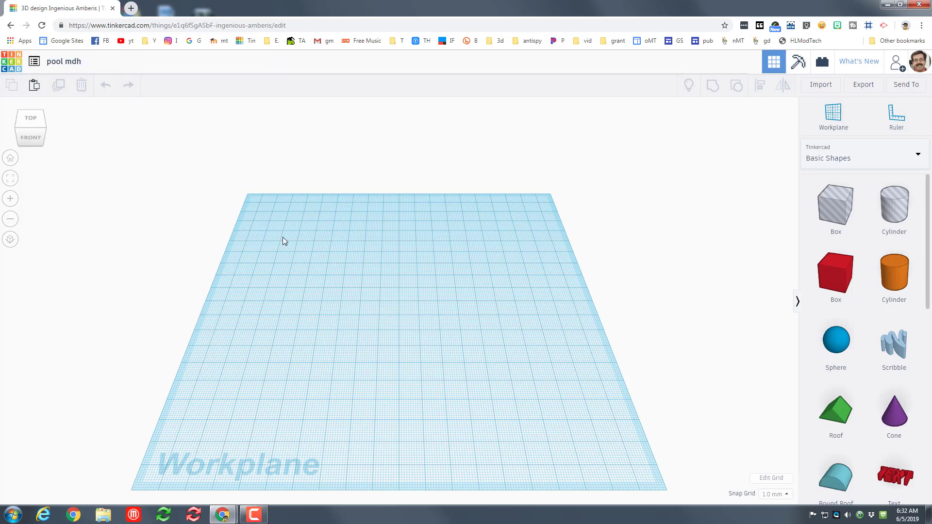
Place a box 4 mm tall and stretch it to 115 by 81
left_click_drag(828, 281, 325, 256)
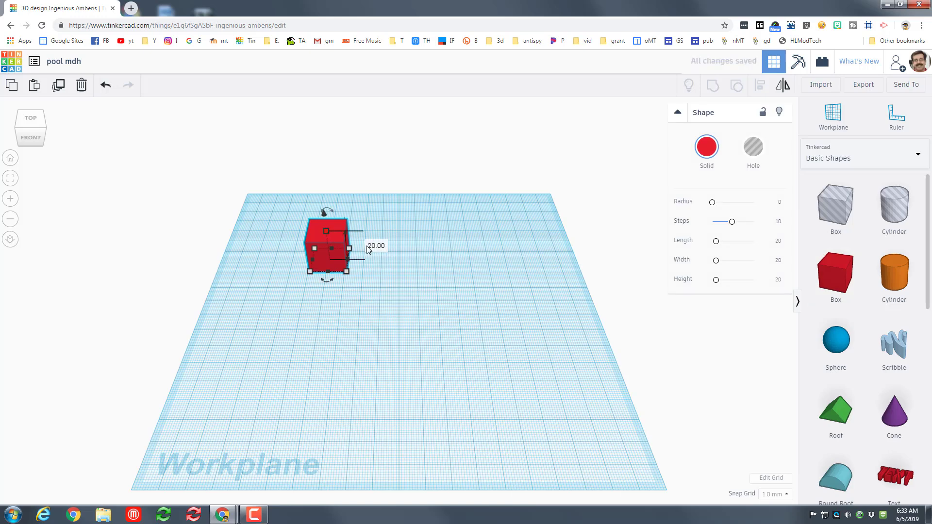
left_click(383, 247)
key("Return")
left_click_drag(328, 271, 308, 420)
left_click_drag(342, 321, 489, 305)
Colour the slab light blue and make it transparent
left_click(707, 151)
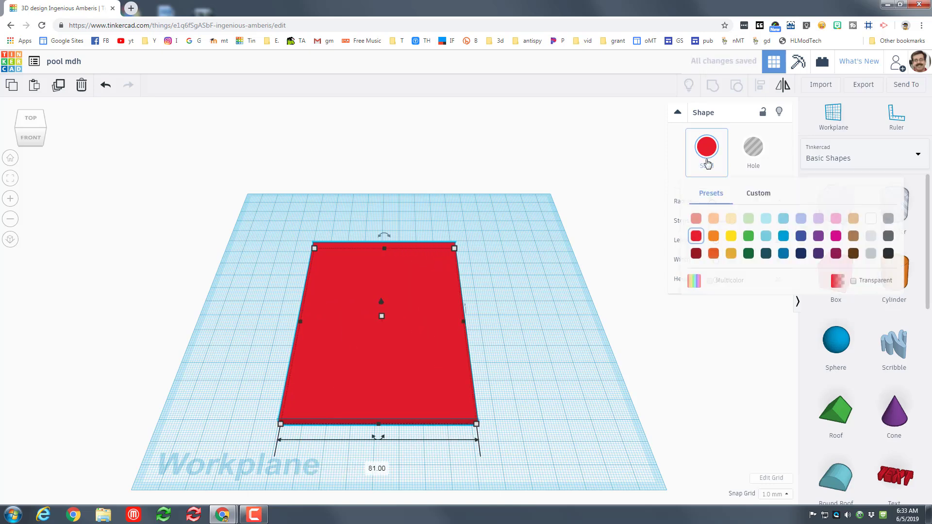
left_click(766, 237)
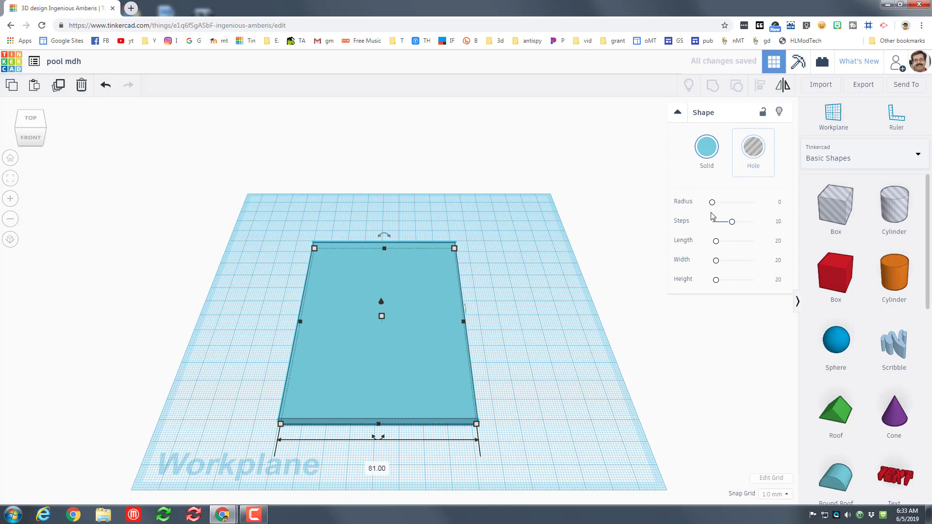
left_click(707, 148)
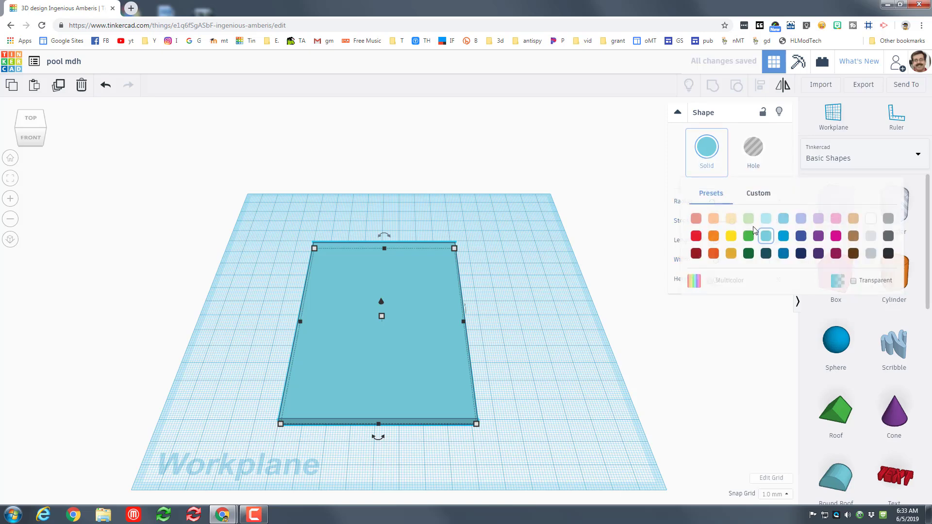
left_click(854, 281)
Shift the slab toward the back left and place an orange cylinder beside it
right_click_drag(499, 412, 541, 416)
left_click_drag(396, 350, 332, 310)
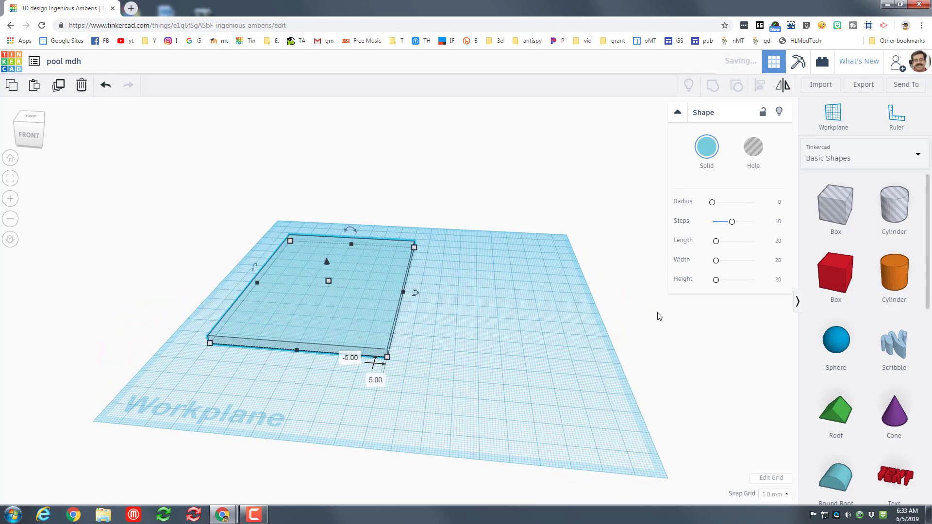
left_click_drag(895, 264, 472, 285)
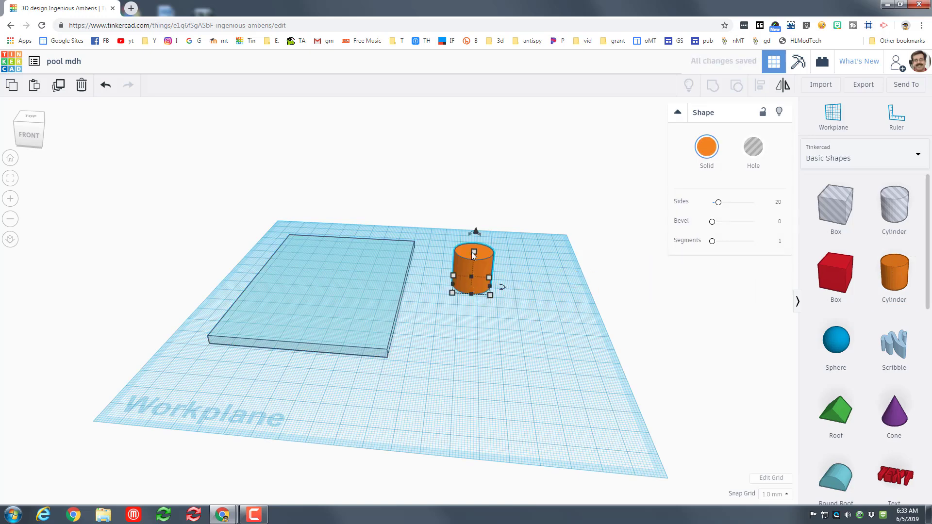
Give the cylinder 64 sides and 4 mm height, stretching it into a 77 mm ellipse
mouse_move(474, 253)
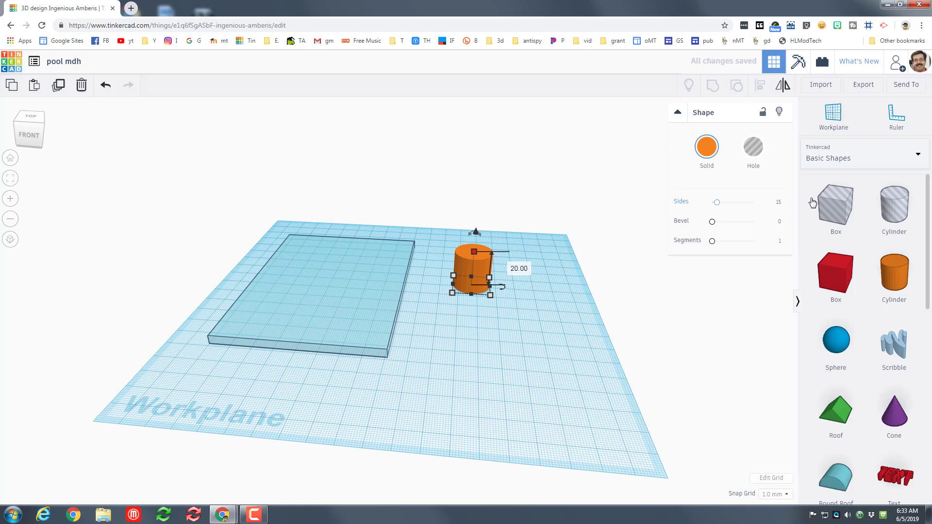
left_click_drag(713, 204, 796, 214)
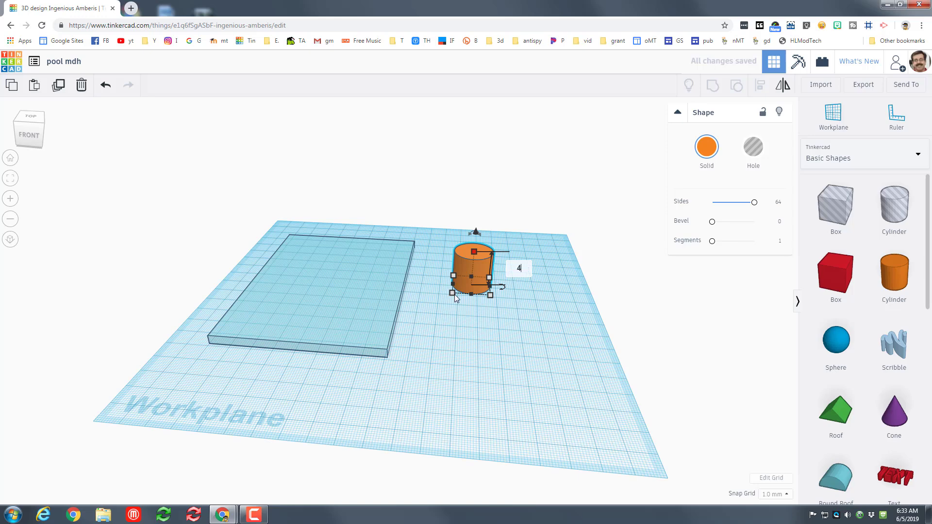
type("4")
key("Return")
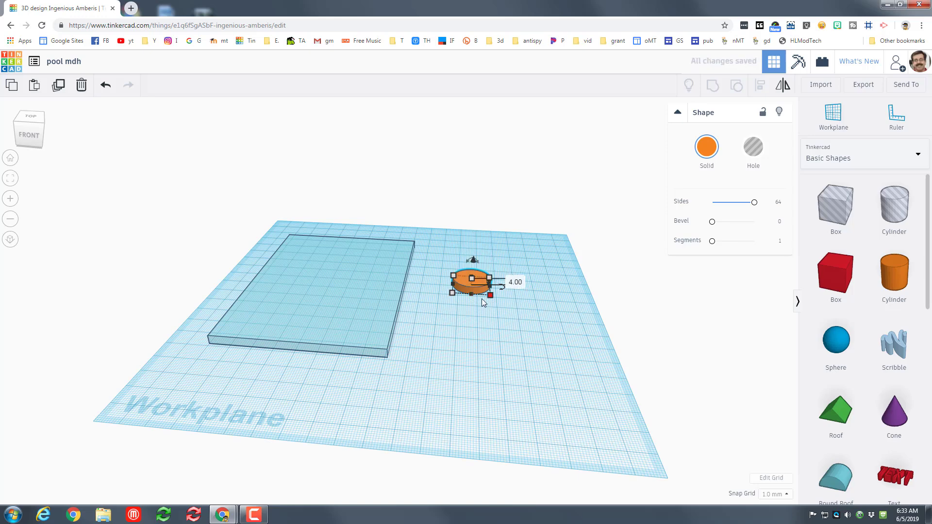
left_click_drag(472, 296, 470, 360)
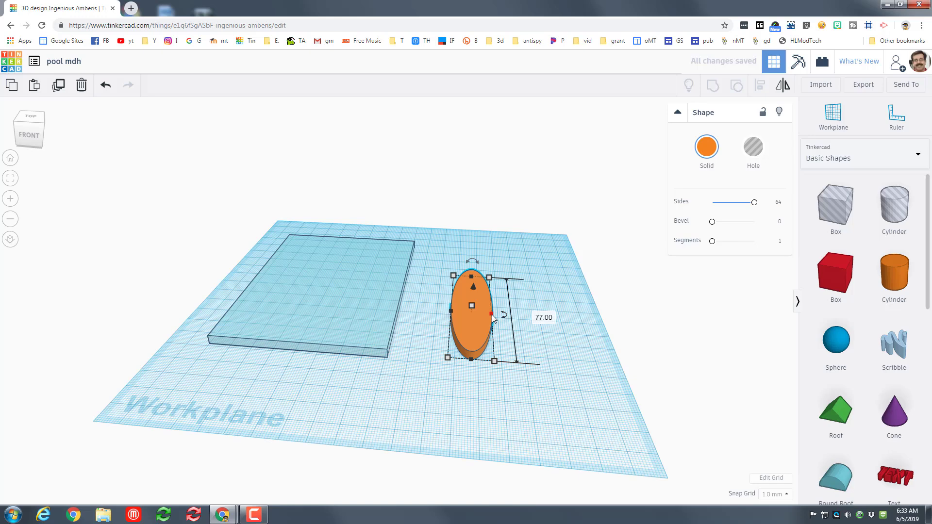
left_click_drag(492, 317, 584, 316)
left_click_drag(525, 322, 479, 423)
Duplicate the flattened disc and colour both discs blue
key("ctrl+d")
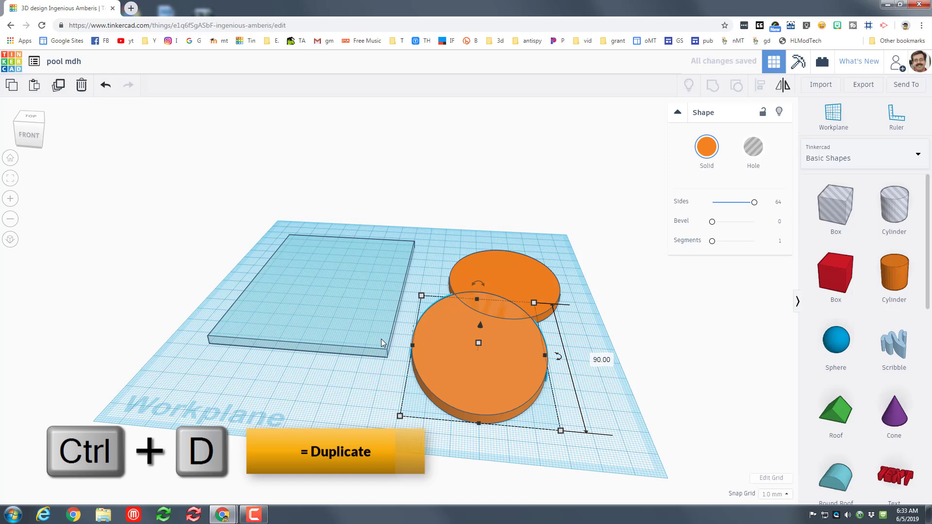
left_click(704, 150)
left_click(783, 253)
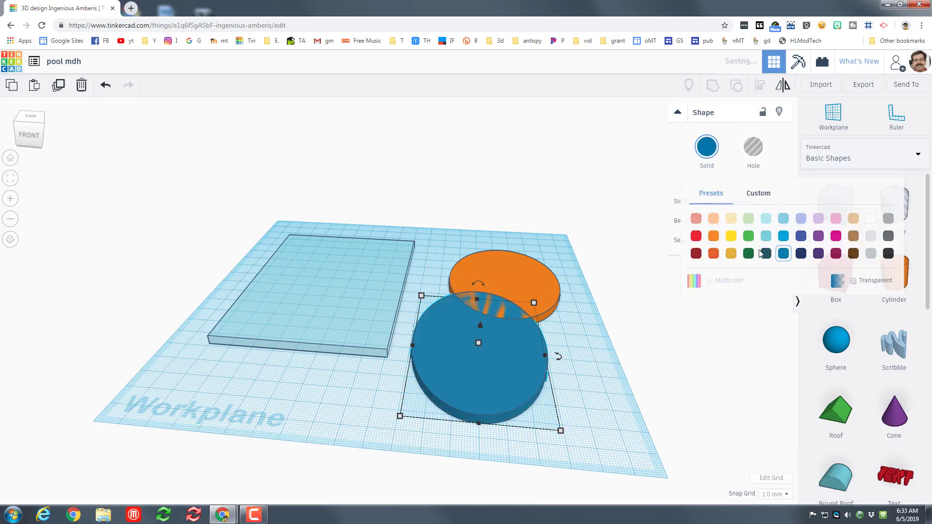
left_click(533, 273)
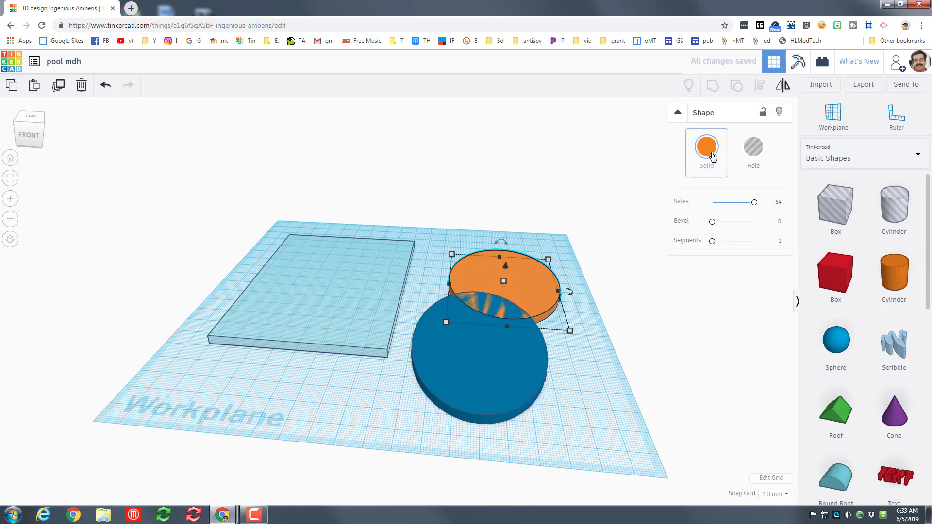
left_click(707, 150)
left_click(783, 253)
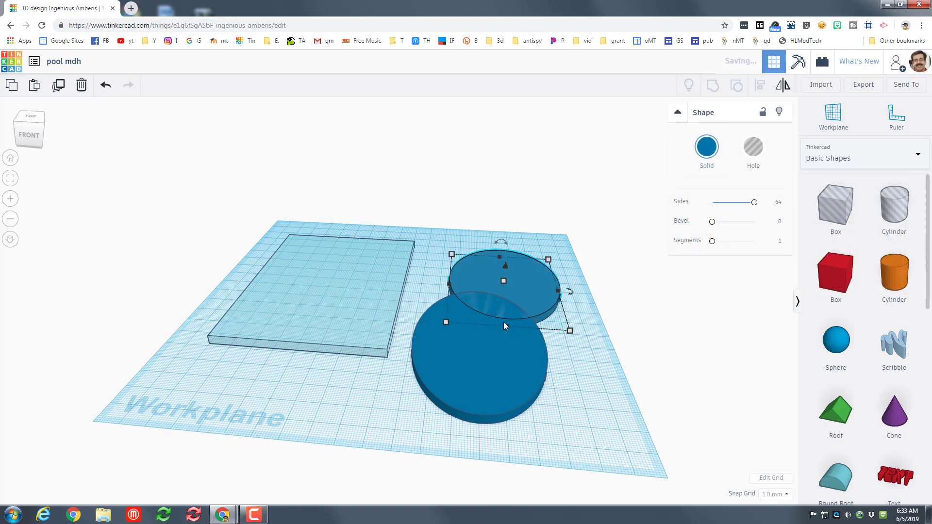
left_click(428, 271)
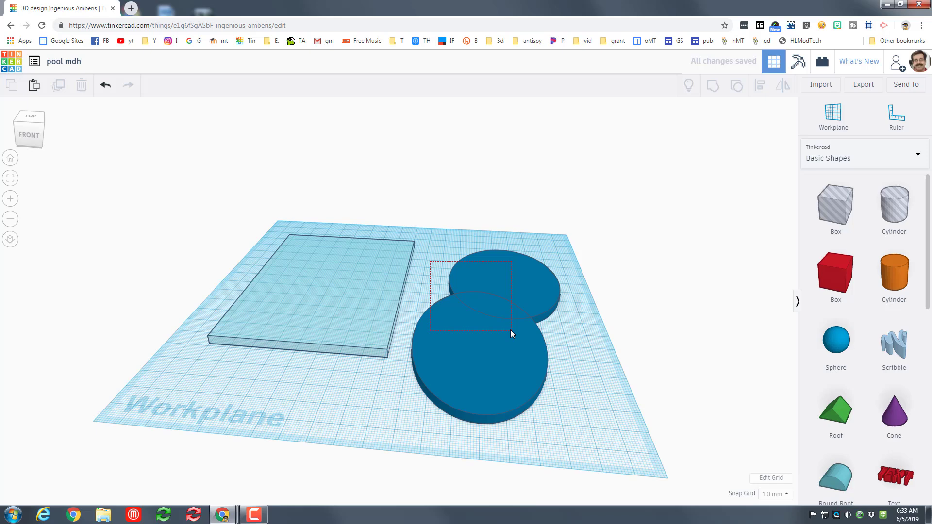
Group the two discs into one see-through figure-eight shape
key("ctrl+a")
left_click(712, 86)
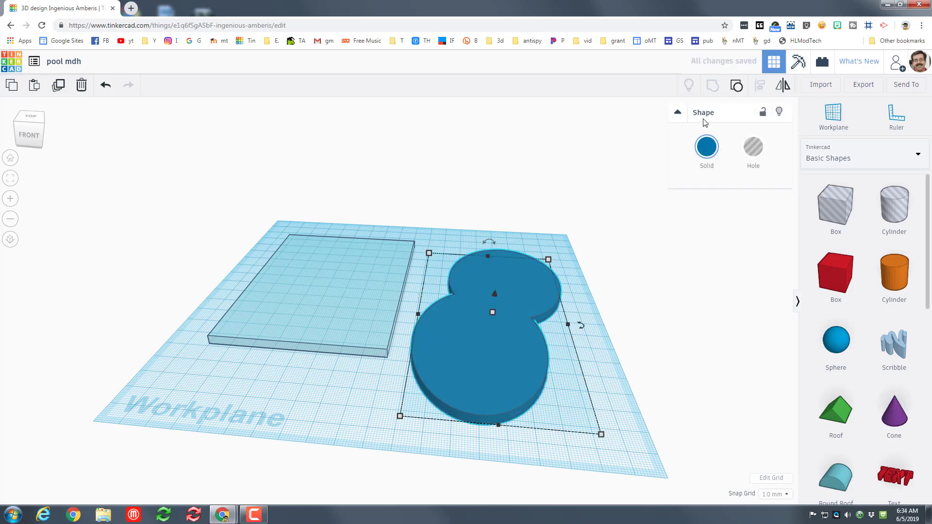
left_click(712, 146)
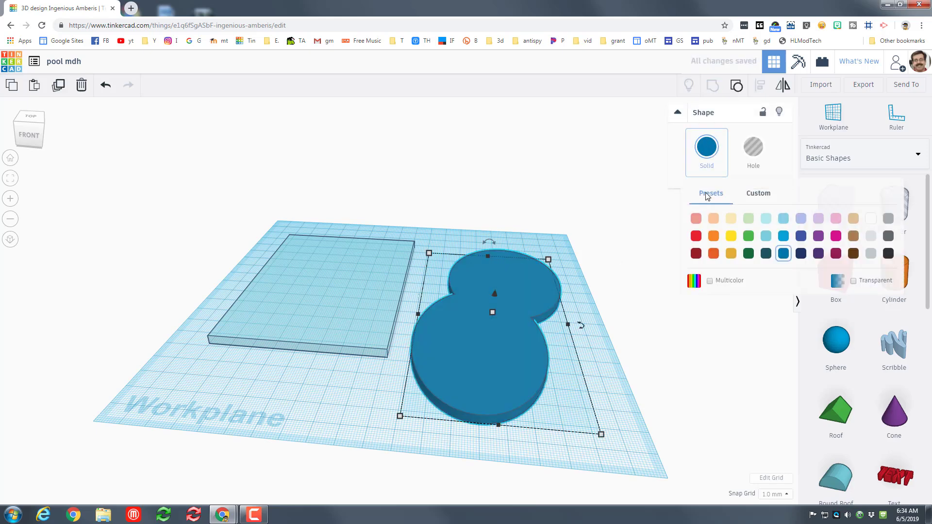
left_click(861, 284)
right_click_drag(651, 350, 492, 329)
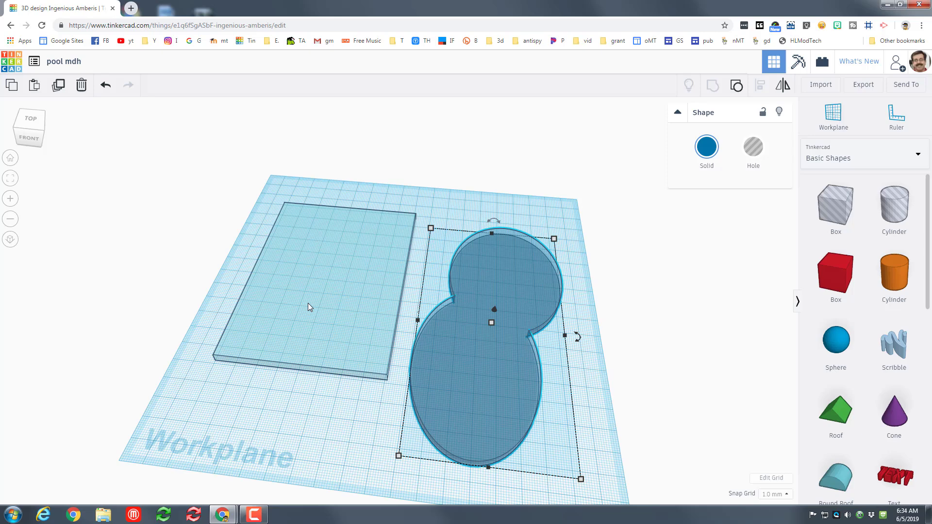
Delete the double-circle shape and make an offset copy of the pool slab
key("Delete")
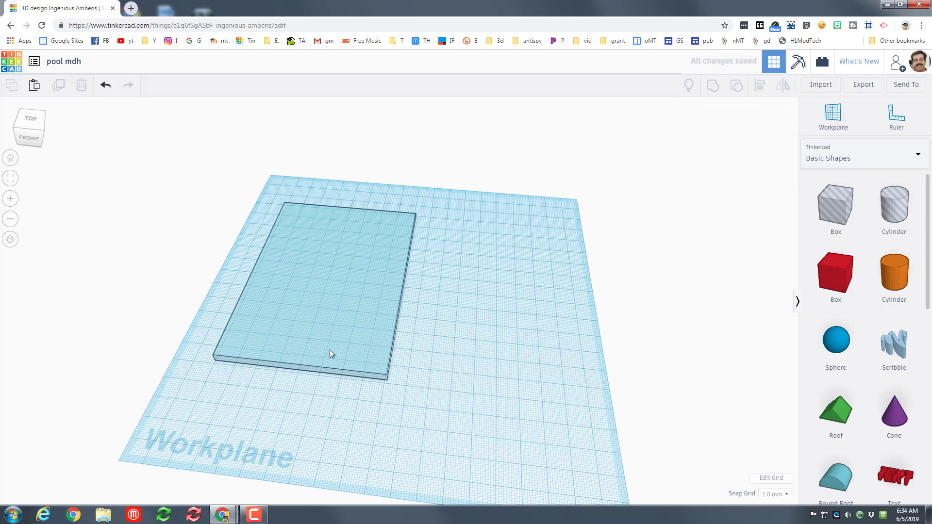
left_click_drag(380, 350, 405, 358)
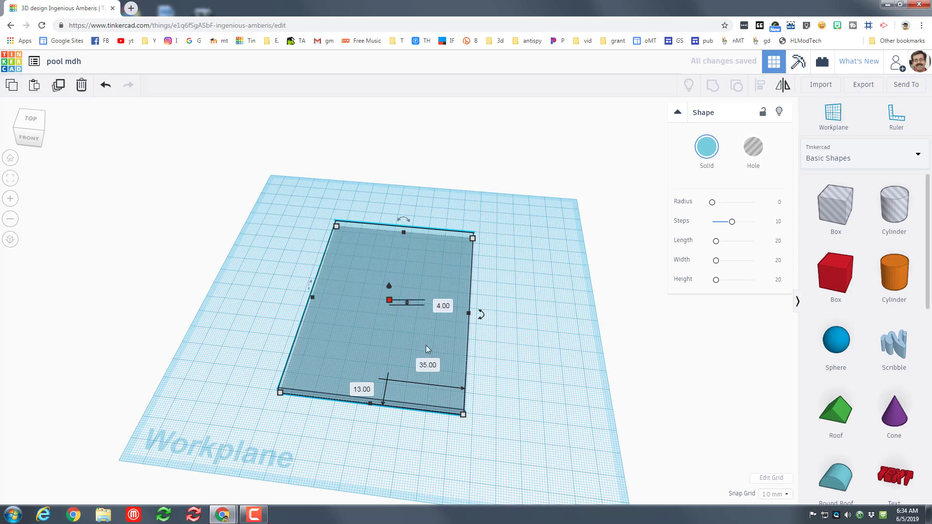
left_click_drag(419, 347, 373, 321)
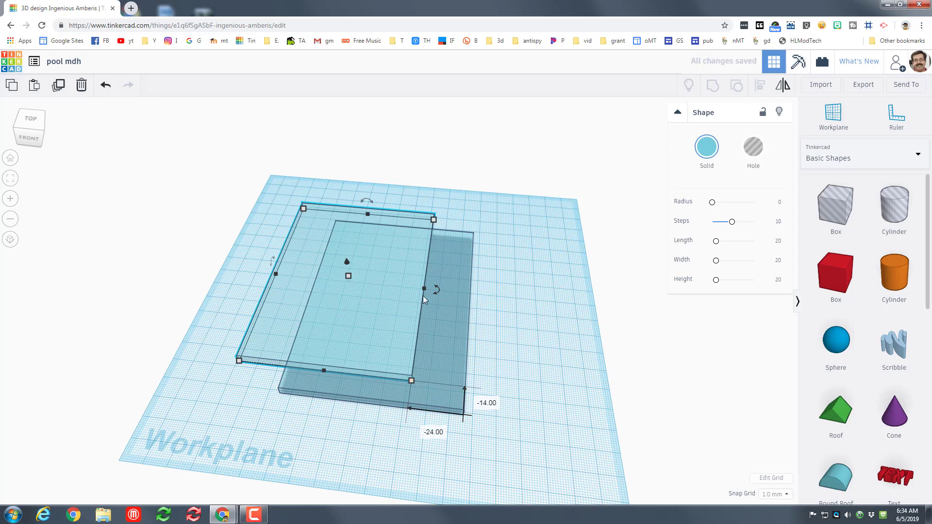
Enlarge the copy to about 131 by 153 and shift it around the original
left_click_drag(425, 290, 531, 297)
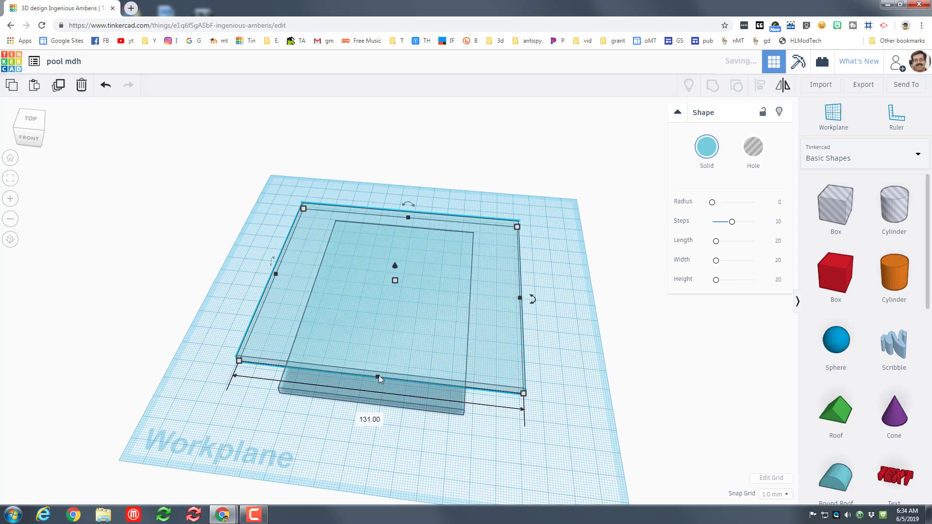
left_click_drag(375, 379, 359, 453)
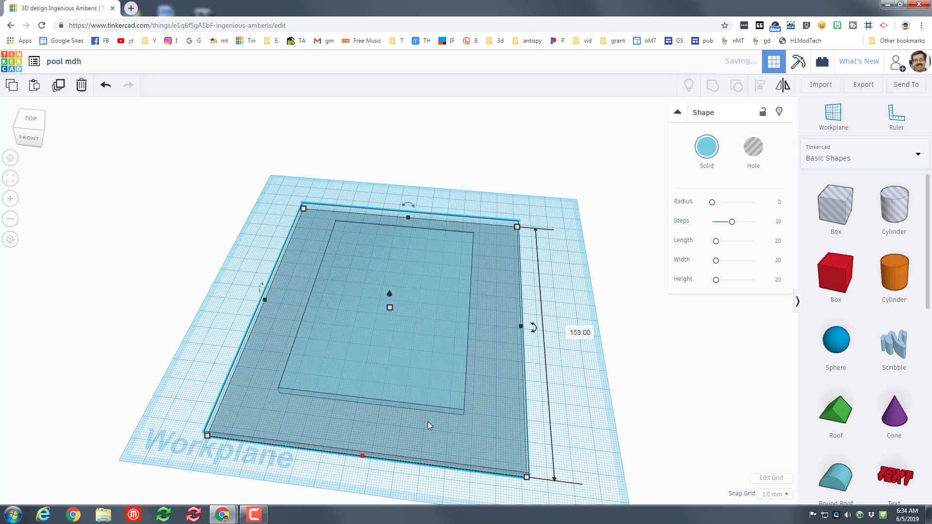
right_click_drag(427, 422, 441, 405)
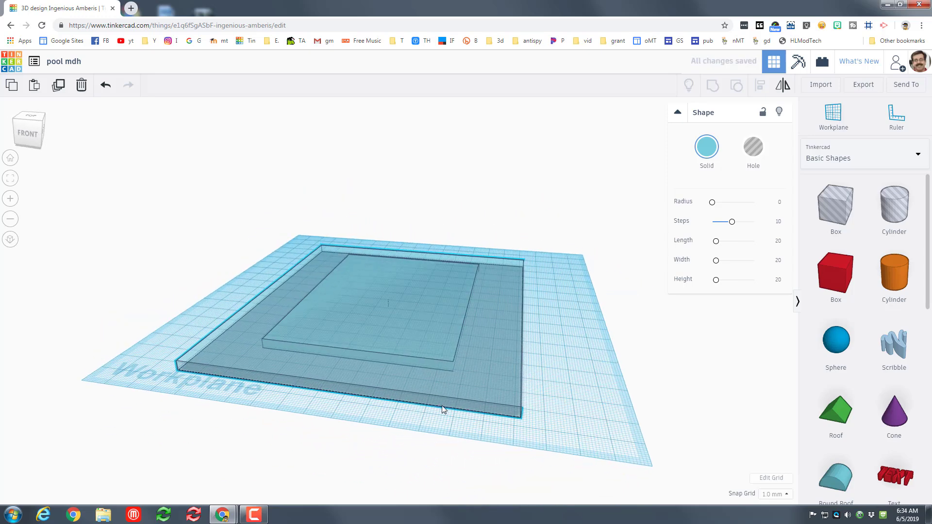
left_click(416, 410)
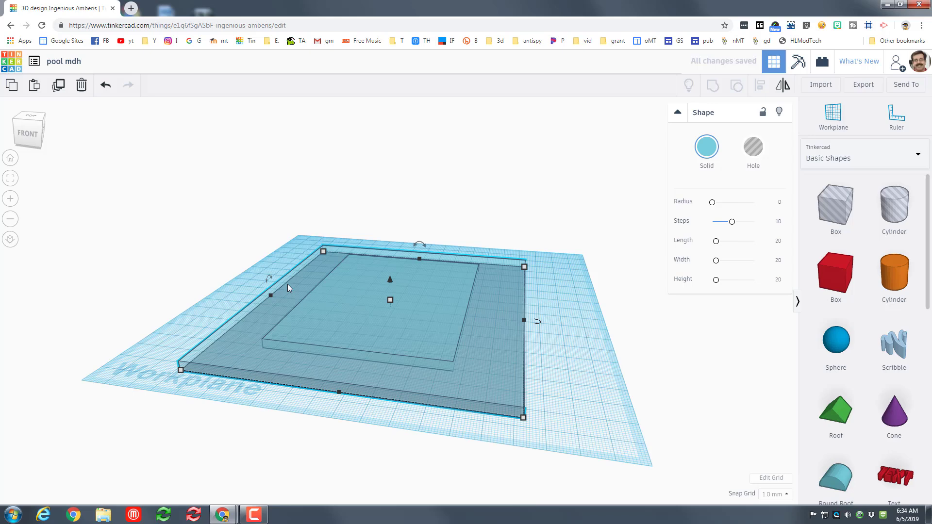
left_click_drag(356, 374, 371, 366)
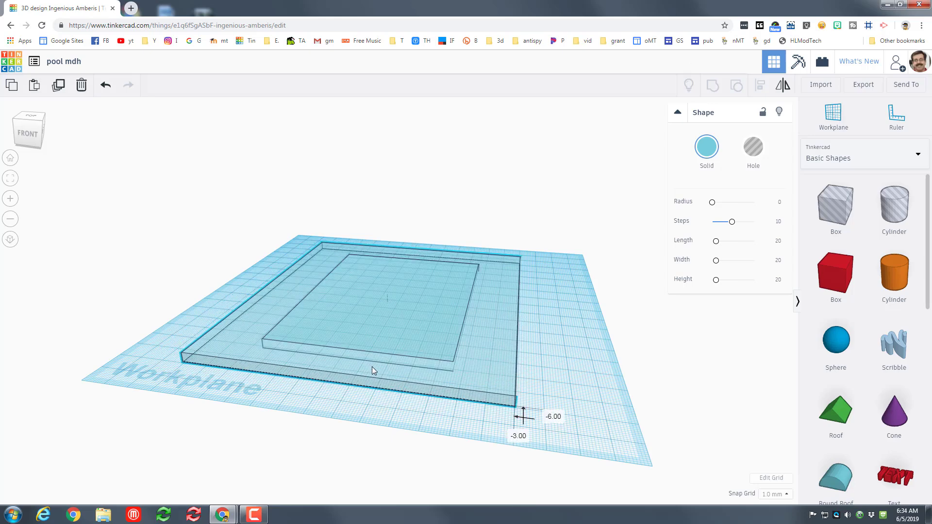
Centre the inner box on the large base both front-to-back and side-to-side
left_click(420, 342, "shift")
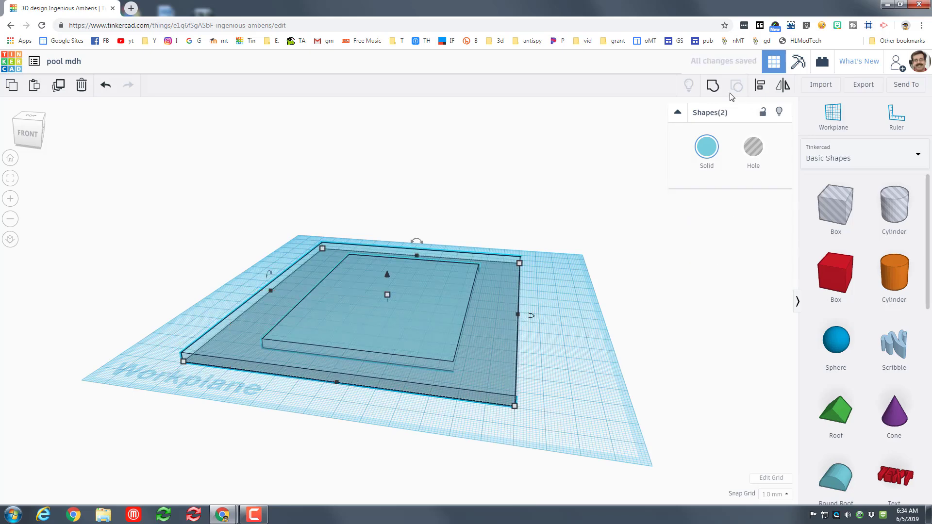
left_click(760, 85)
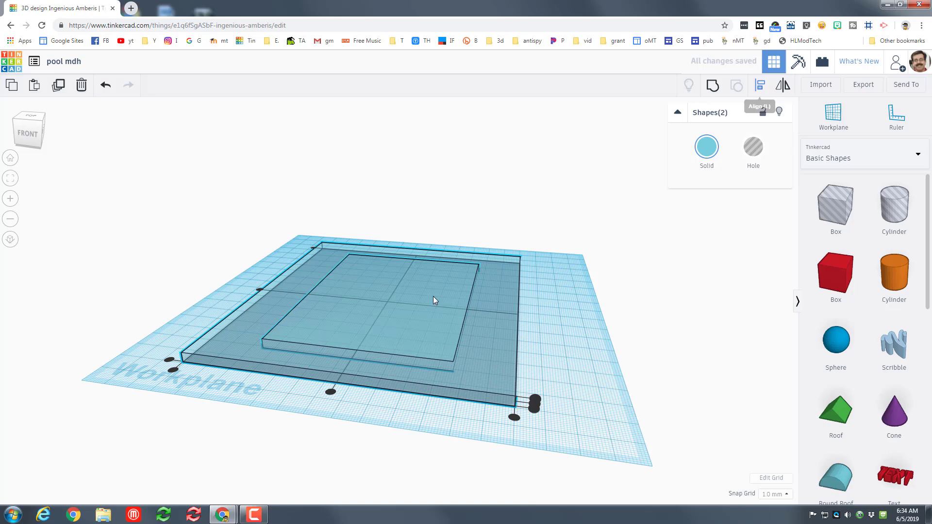
left_click(260, 291)
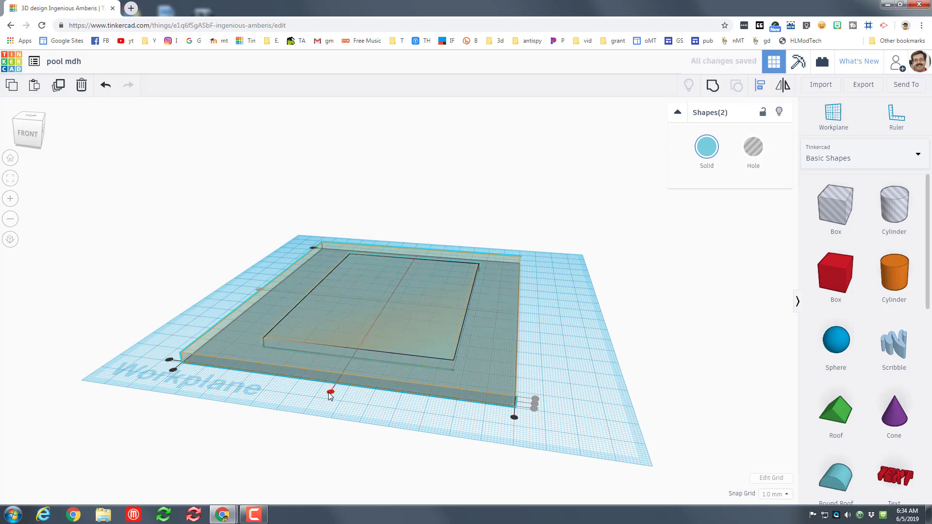
left_click(329, 391)
left_click(549, 344)
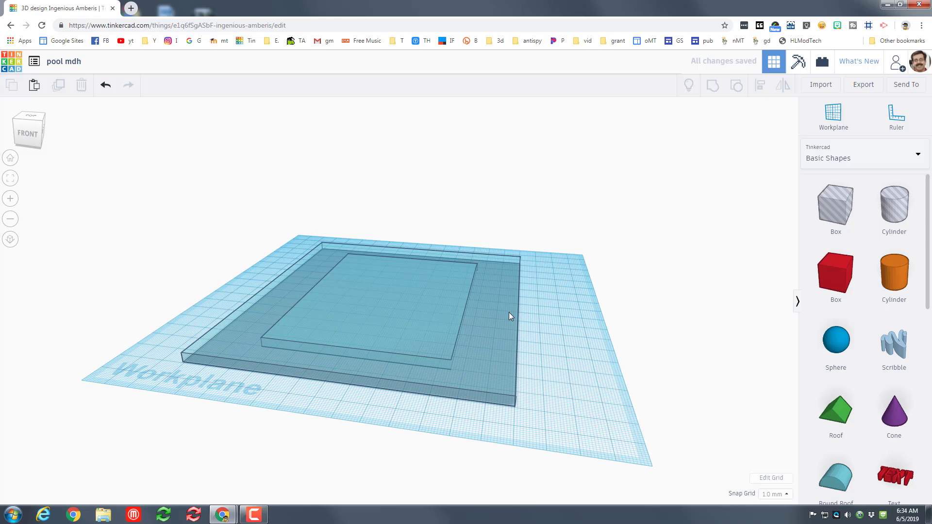
Hide the base, duplicate the inner box as a hole, and raise it 20
left_click(509, 317)
left_click(778, 111)
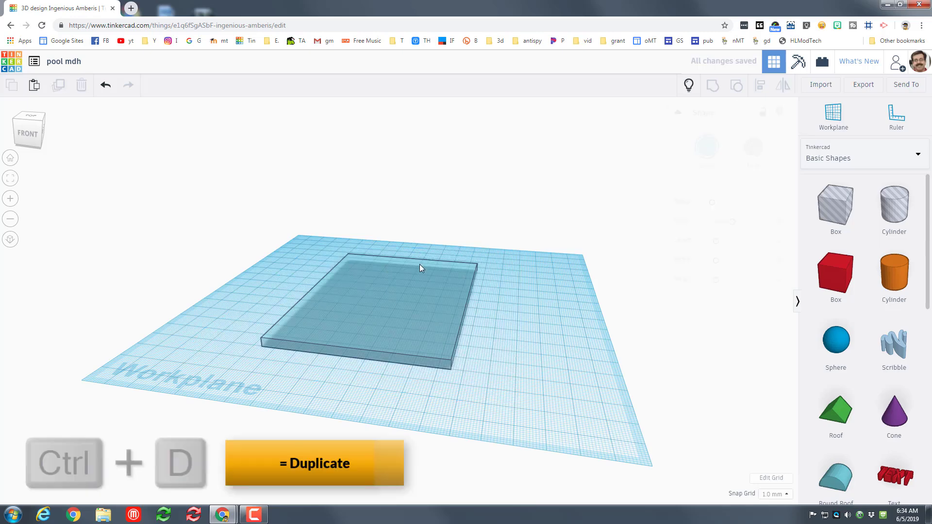
left_click(420, 307)
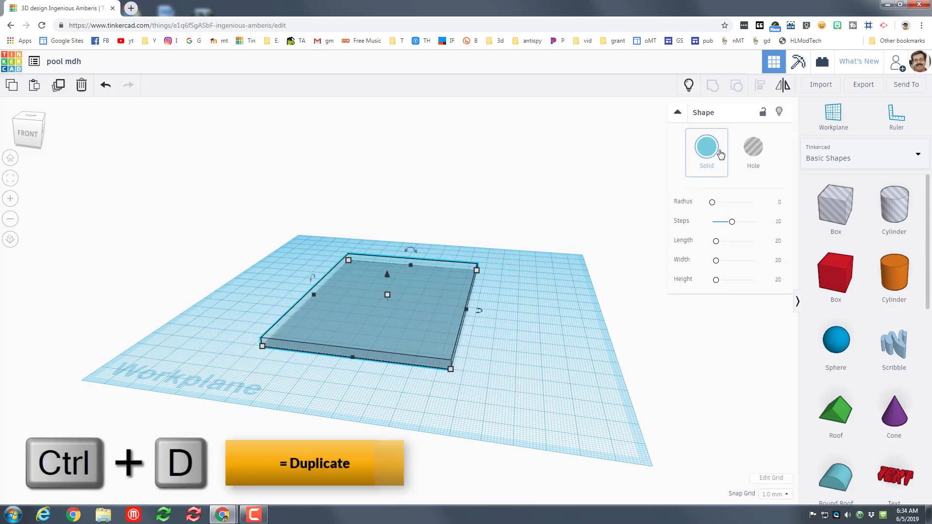
left_click(57, 86)
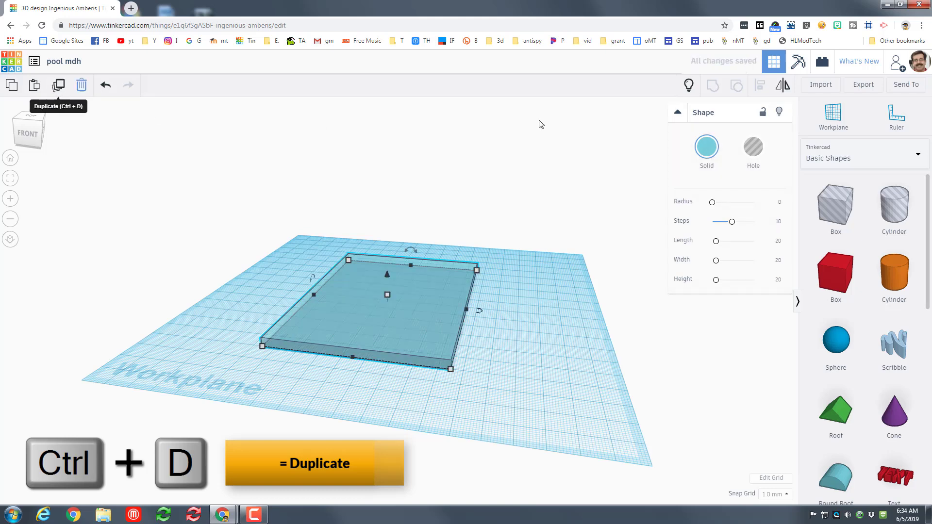
left_click(733, 155)
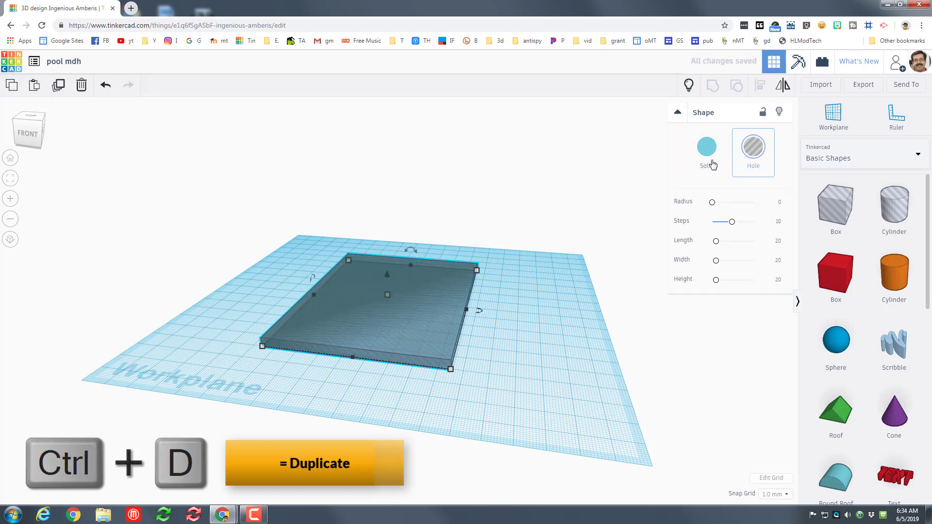
left_click_drag(387, 276, 387, 234)
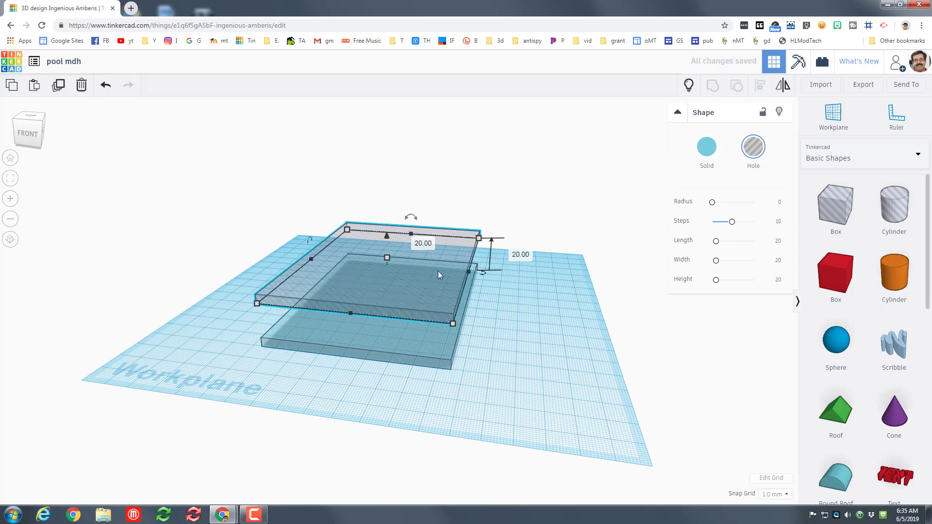
Bring the hidden large base box back and select it
left_click(406, 347)
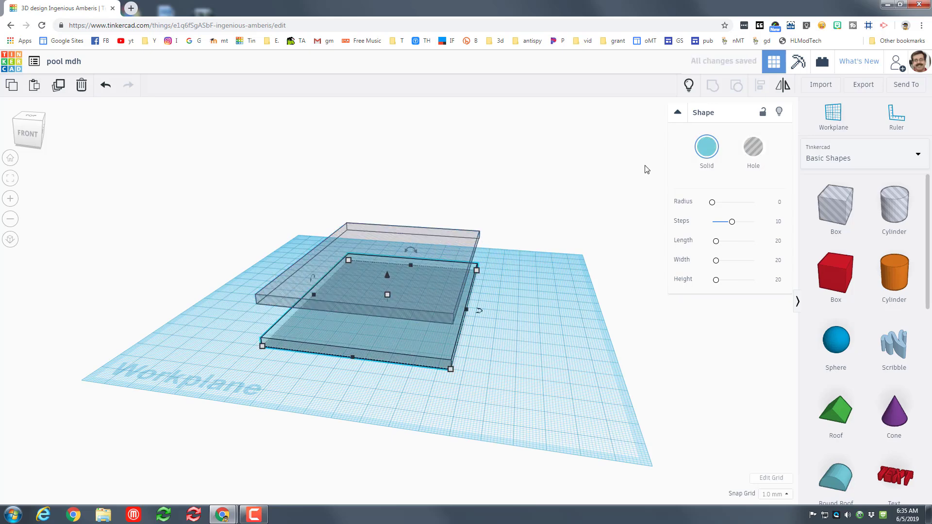
left_click(688, 84)
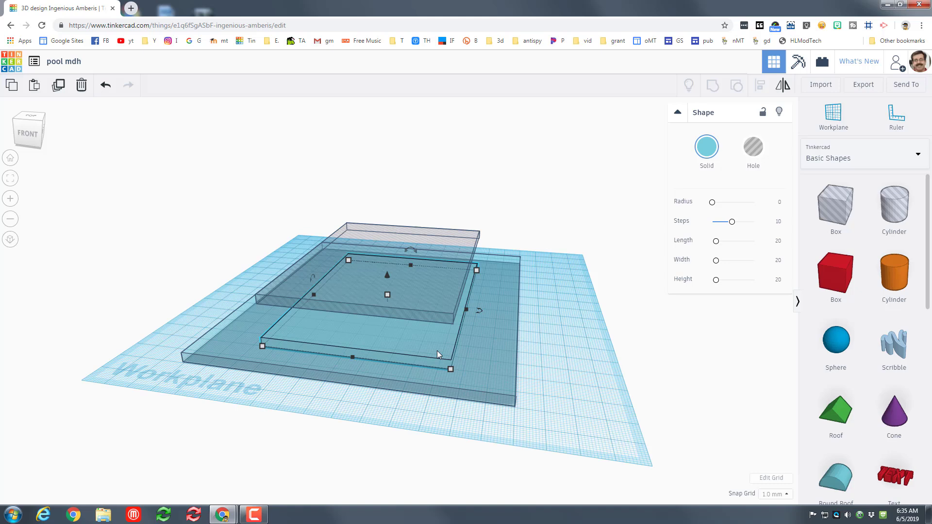
left_click(407, 350)
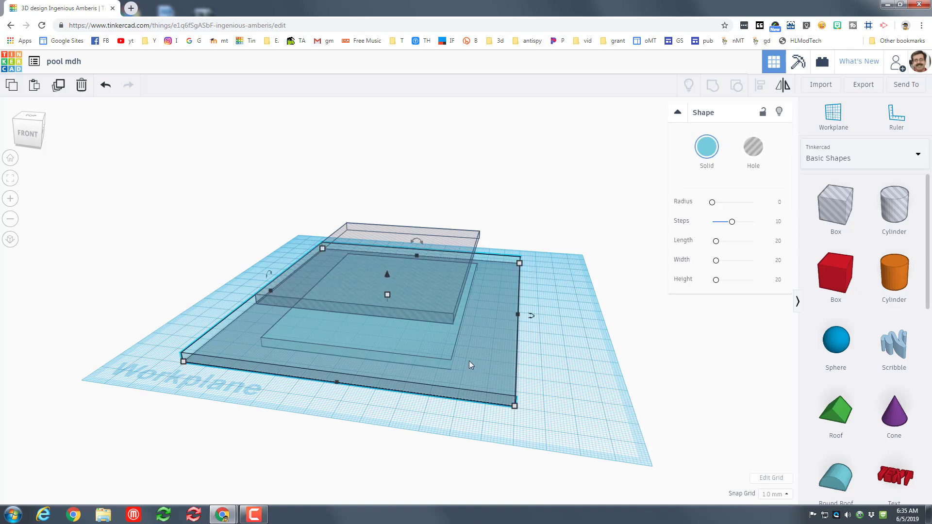
Nudge the base up and hide the inner solid box
key("ctrl+Up")
key("ctrl+Up")
key("ctrl+Up")
key("ctrl+Up")
key("ctrl+Up")
key("ctrl+Up")
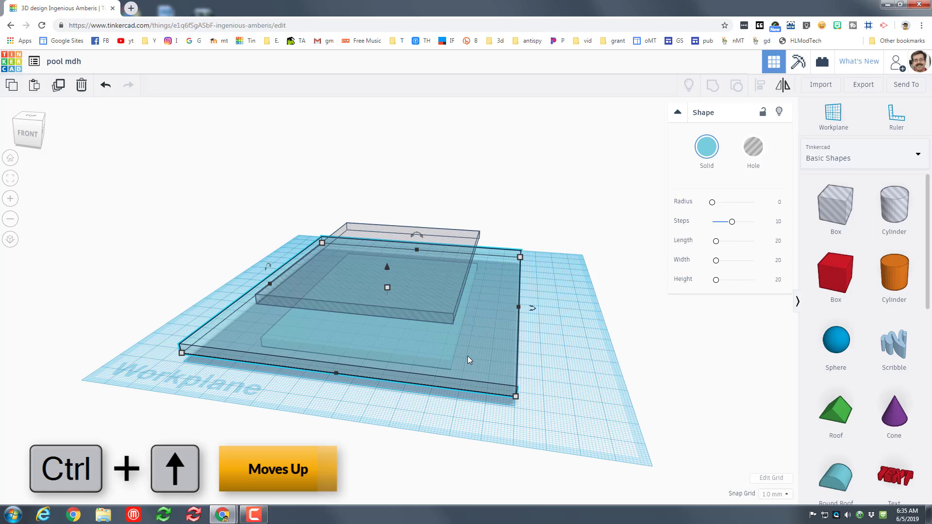
right_click_drag(418, 385, 397, 318)
left_click(399, 317)
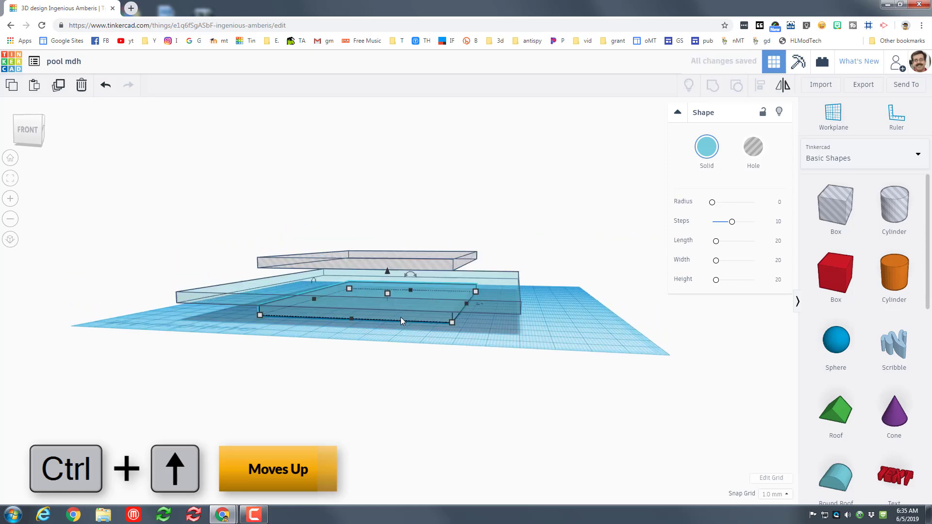
left_click(531, 333)
right_click_drag(531, 333, 524, 354)
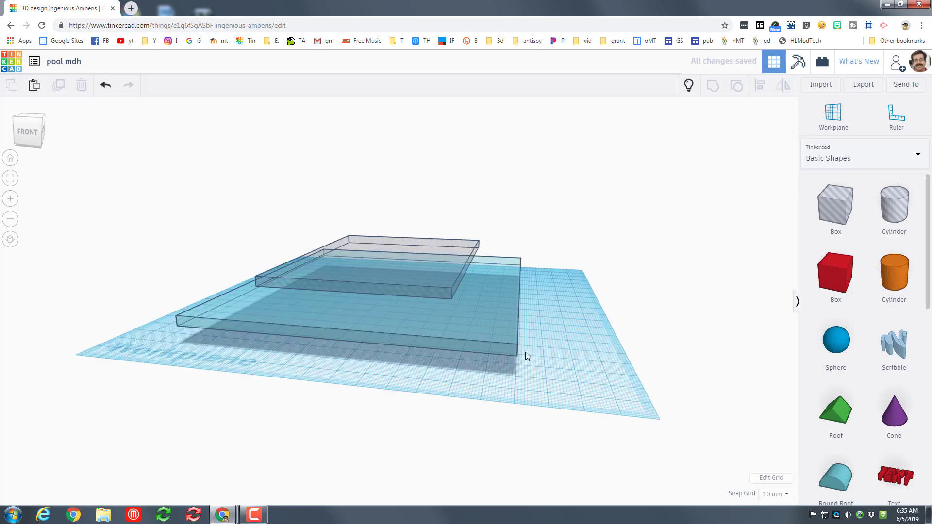
Drop the hole box onto the base and group them to cut the basin
left_click(404, 349)
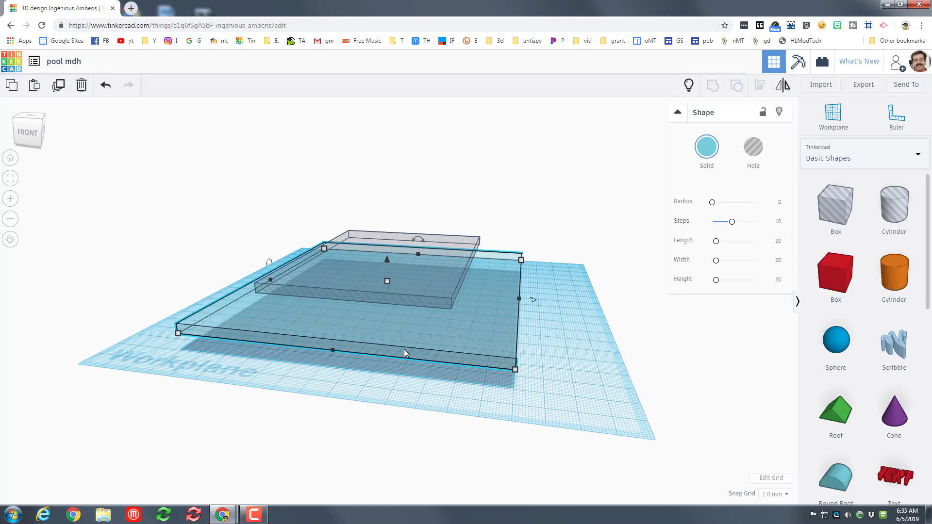
left_click(410, 290)
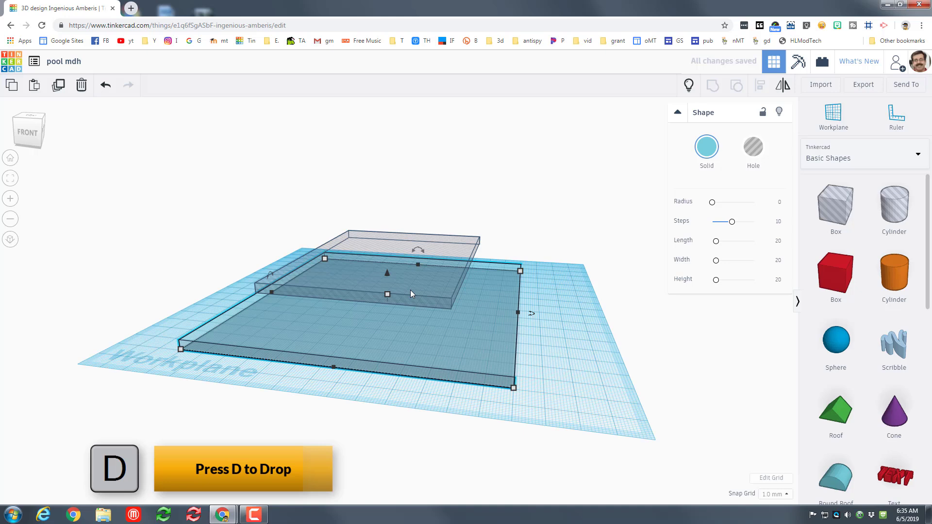
key("d")
left_click_drag(260, 255, 447, 321)
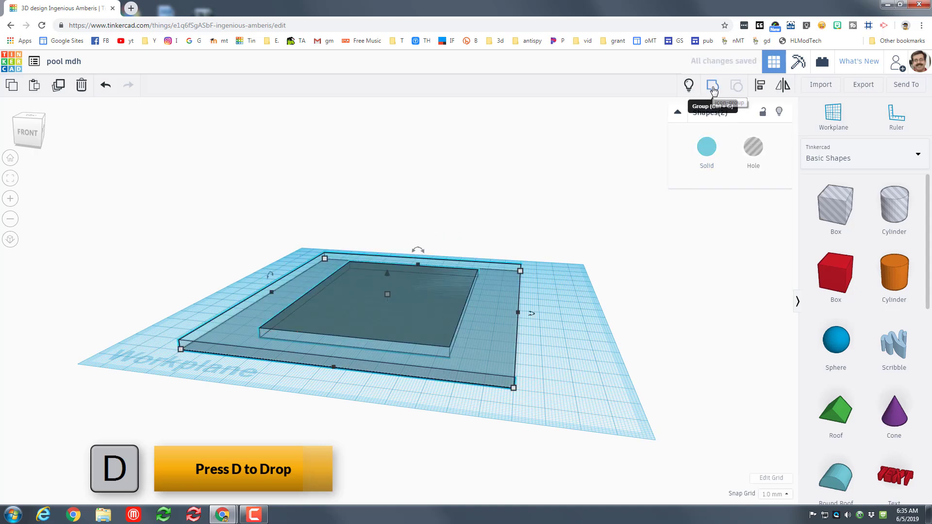
left_click(713, 89)
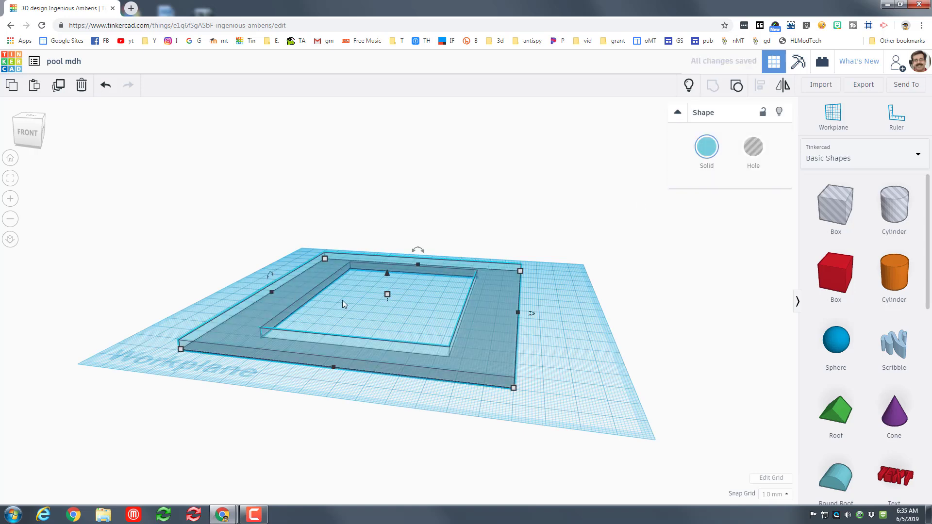
Make the deck an opaque grey colour
left_click(706, 148)
left_click(872, 239)
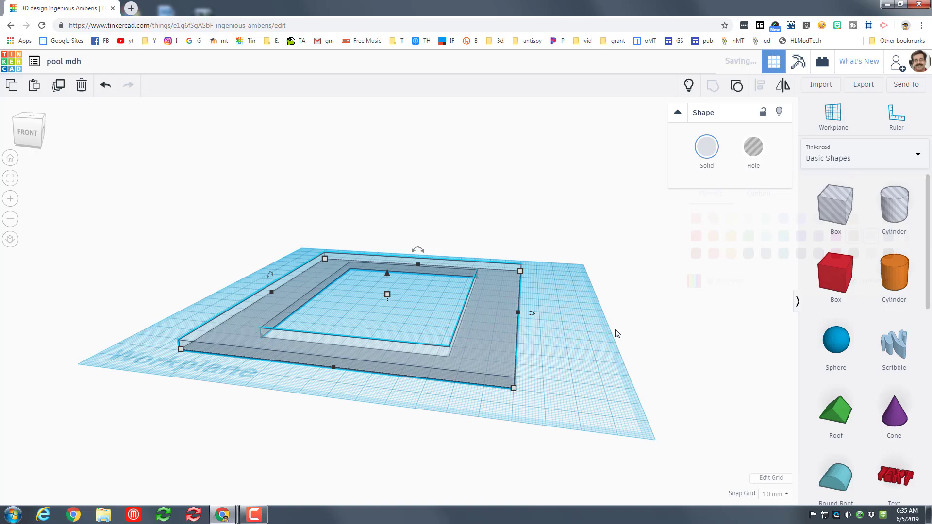
left_click(707, 167)
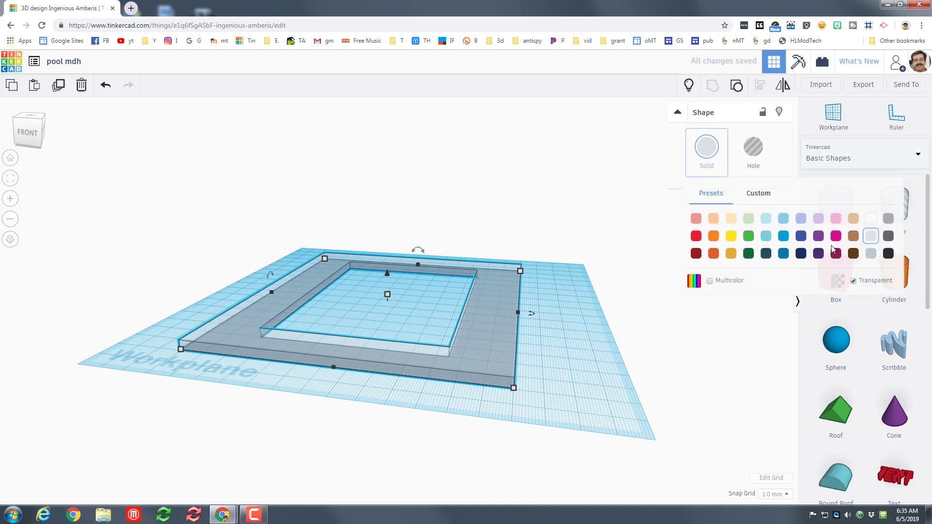
left_click(853, 281)
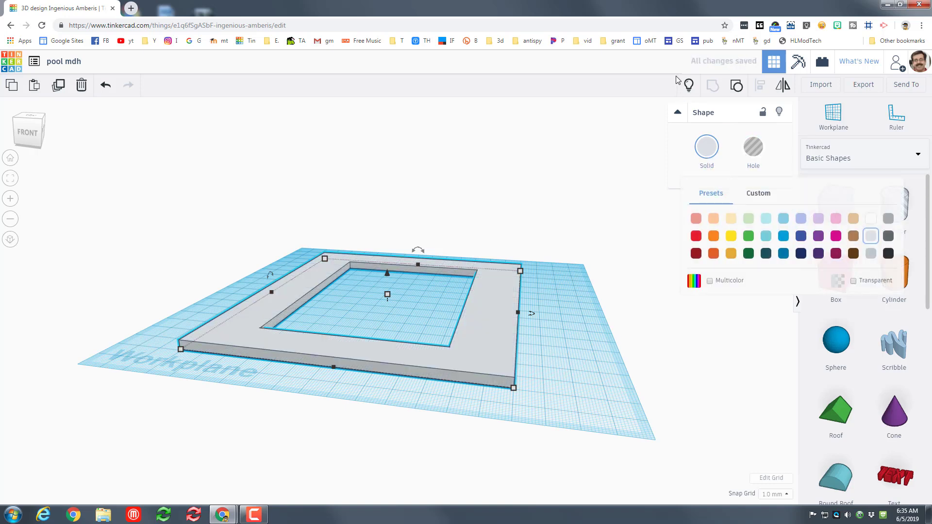
Show the hidden inner pool box again and view the pool from the front right
left_click(689, 86)
right_click_drag(293, 252, 396, 215)
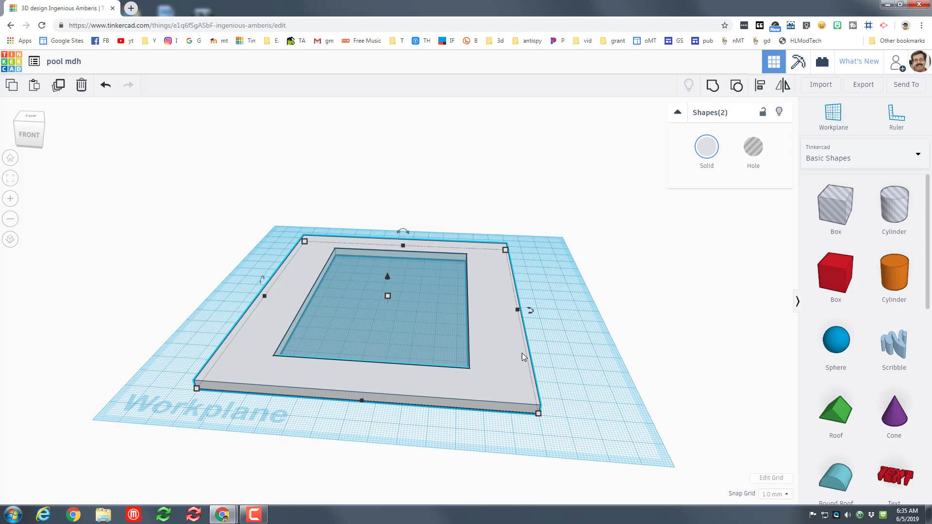
right_click_drag(509, 348, 538, 356)
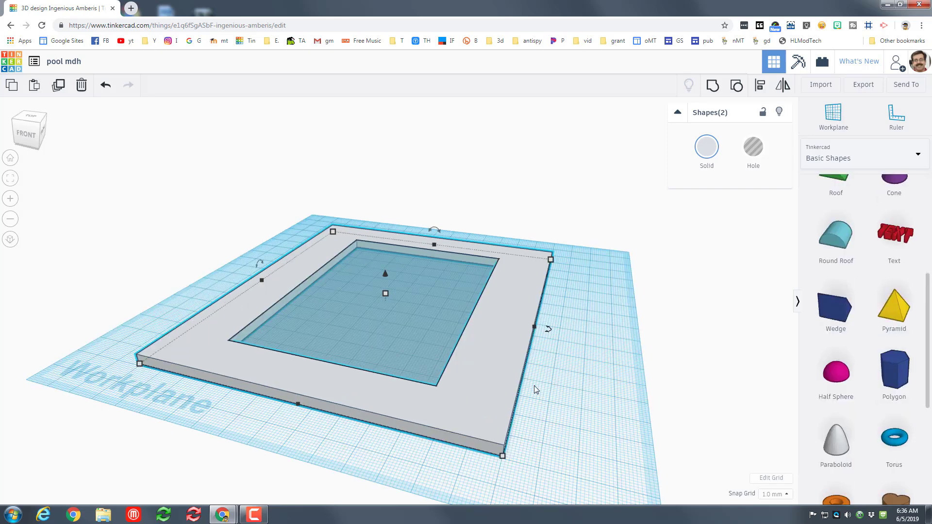
right_click_drag(536, 390, 442, 395)
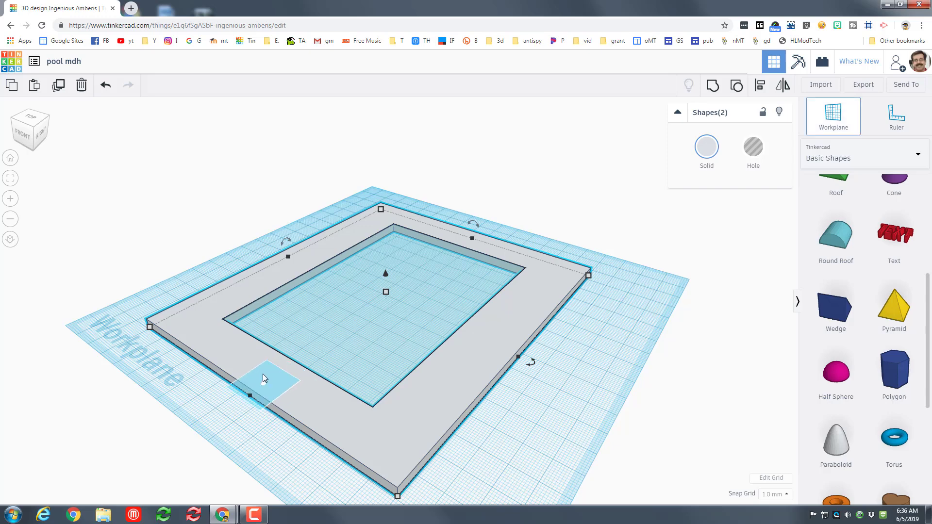
Place a Round Roof on the pool's left side and rotate it upright
left_click_drag(264, 373, 275, 375)
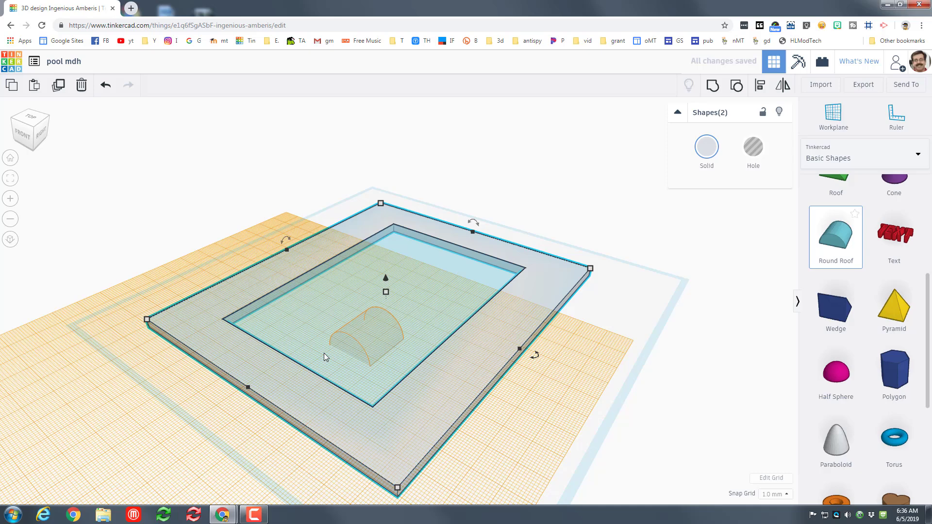
left_click_drag(324, 354, 289, 360)
left_click(318, 377)
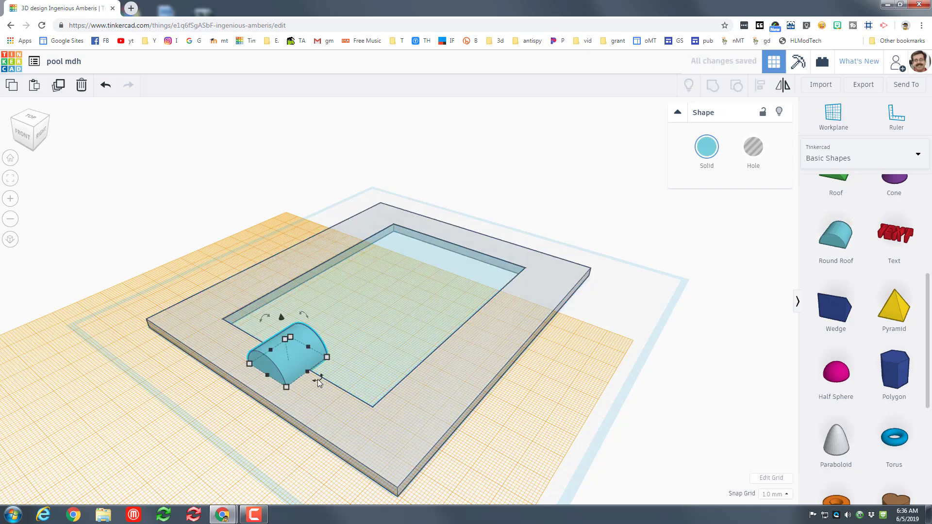
left_click(33, 133)
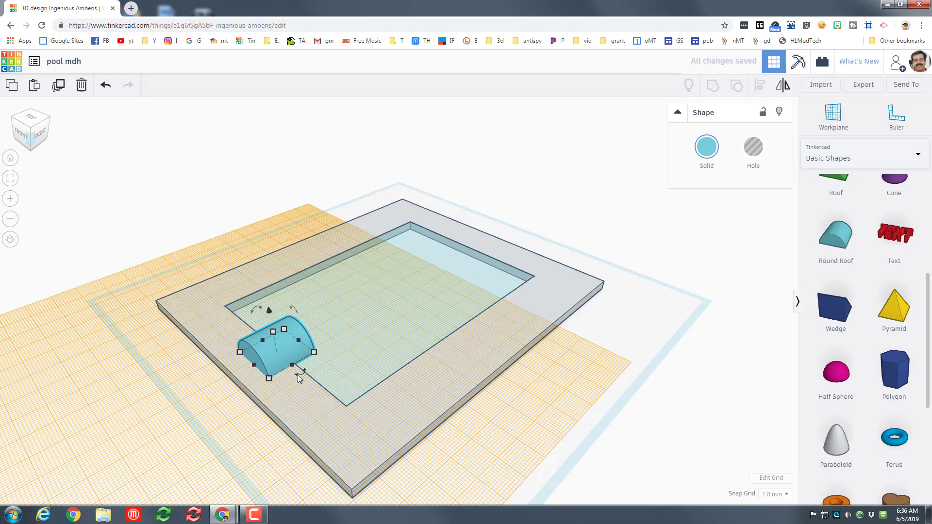
left_click_drag(298, 375, 246, 360)
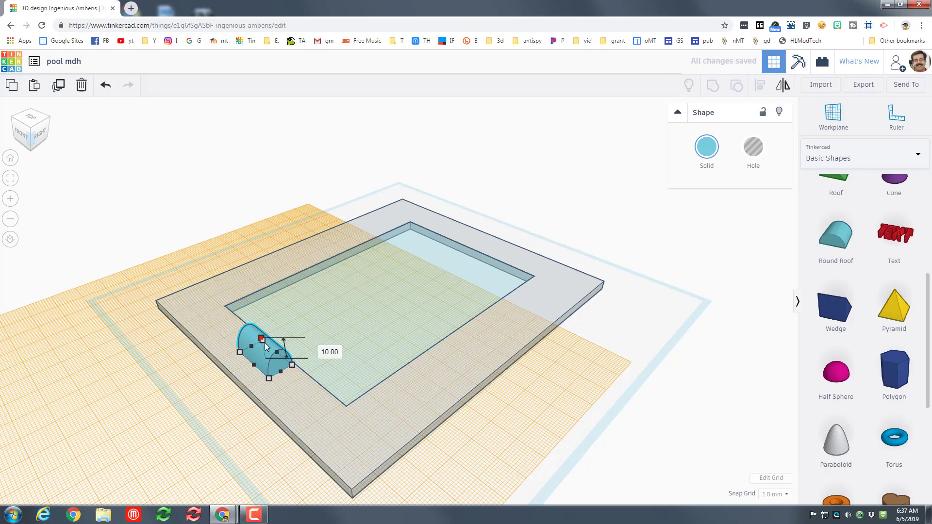
Shorten the Round Roof and lower its height to 5 mm
left_click(10, 178)
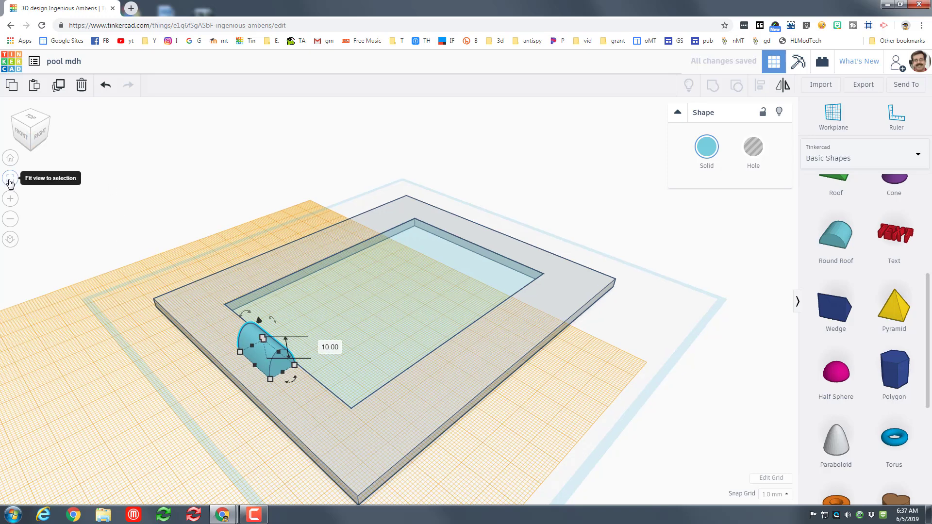
left_click_drag(399, 235, 400, 285)
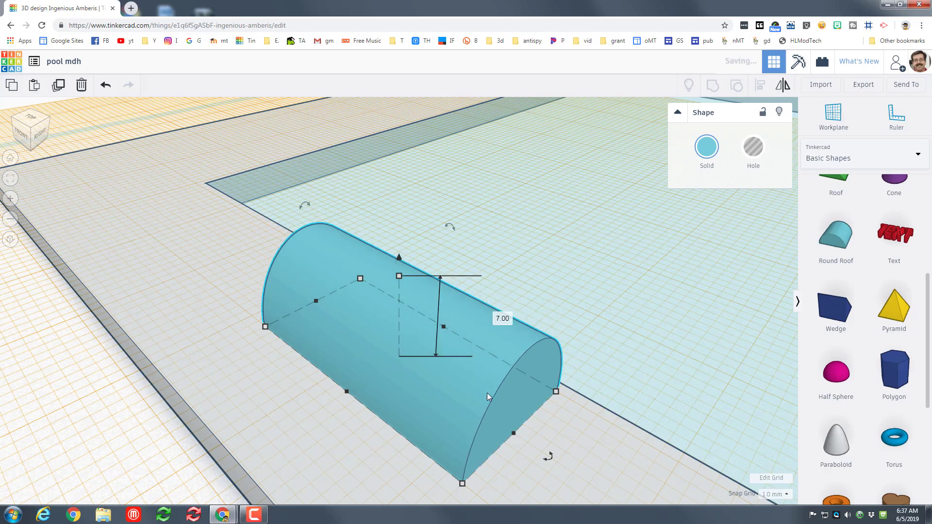
left_click_drag(515, 435, 431, 372)
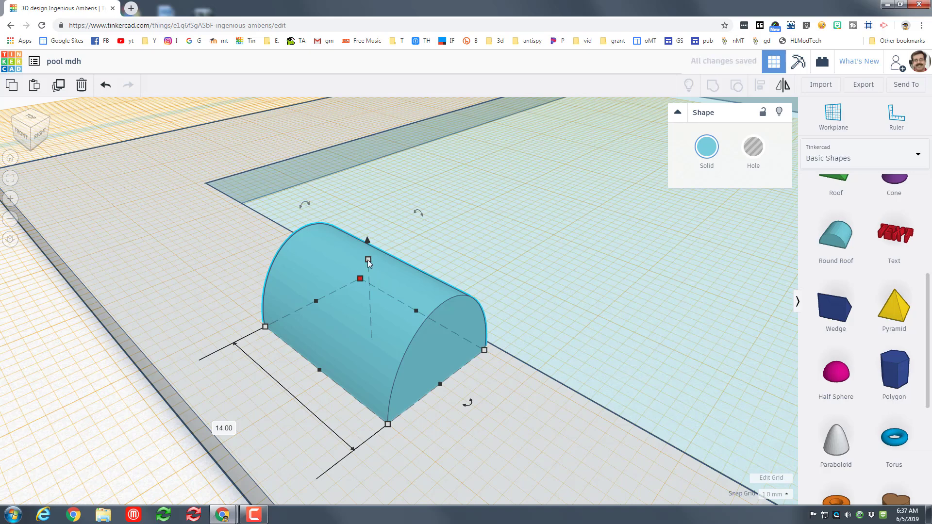
left_click_drag(371, 275, 372, 294)
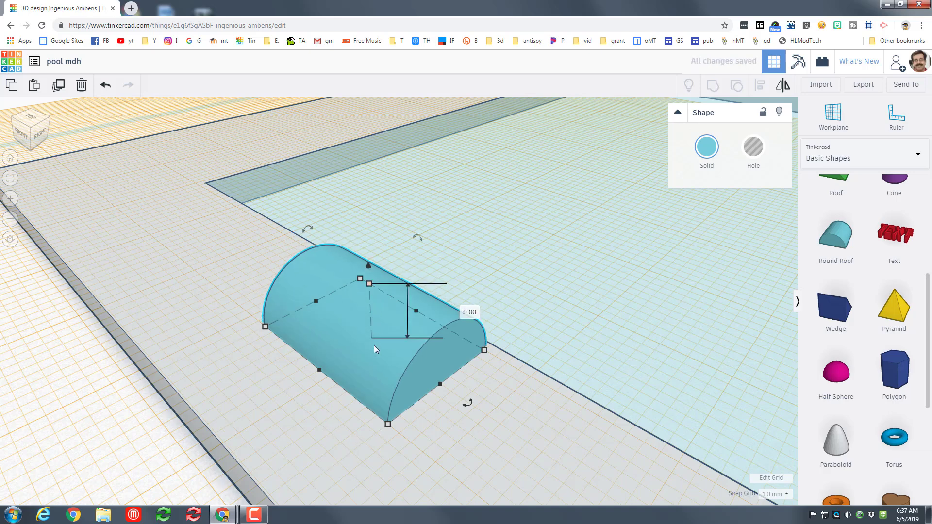
left_click(270, 375)
Duplicate the Round Roof and set the copy beside the original
left_click(349, 359)
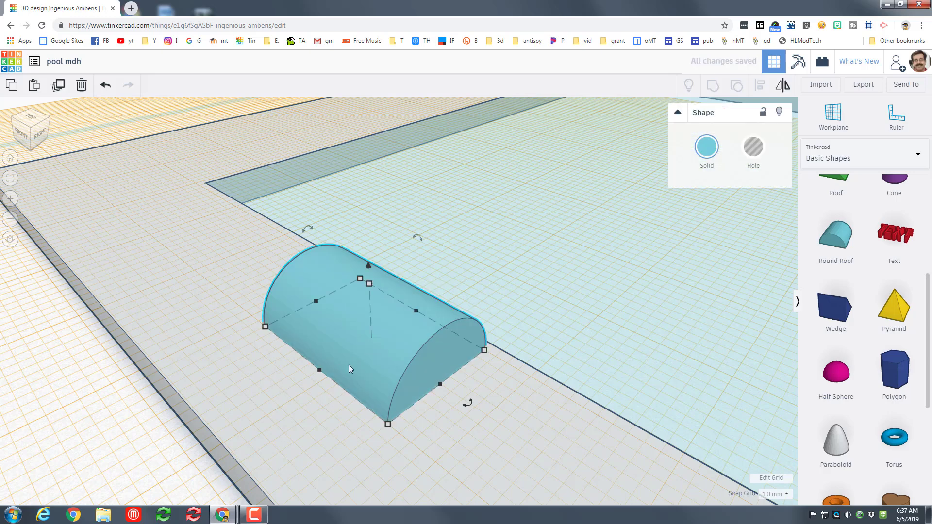
key("ctrl+d")
left_click_drag(349, 365, 279, 416)
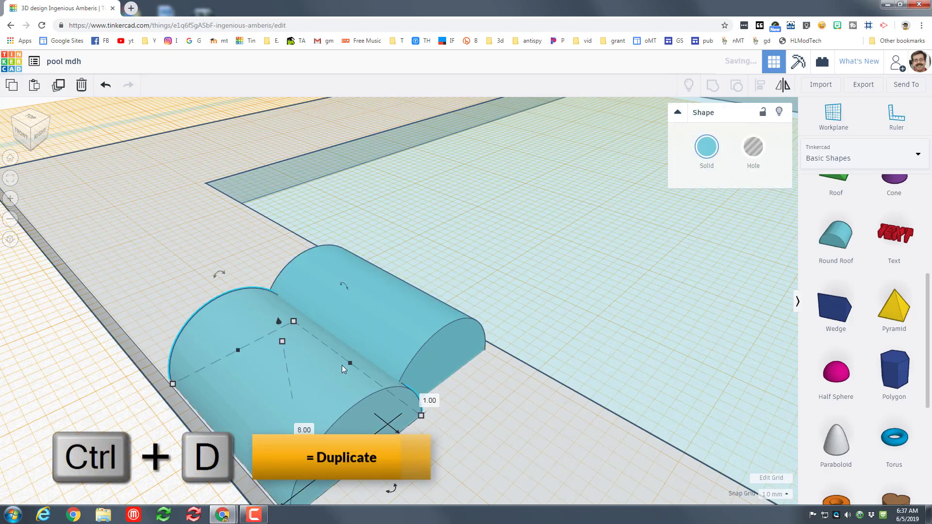
left_click_drag(310, 382, 360, 358)
left_click(323, 367)
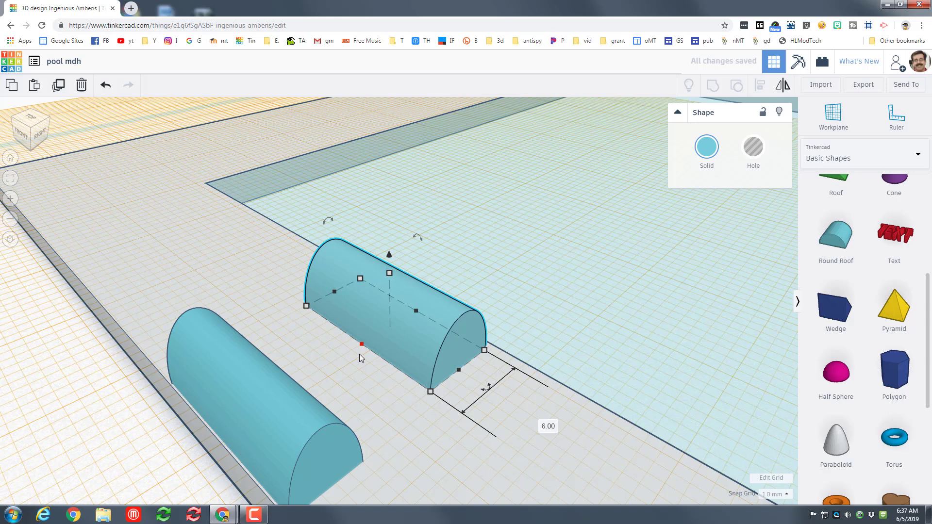
left_click(10, 159)
Centre the upper round-roof block directly behind the lower one at the pool edge
left_click(324, 446)
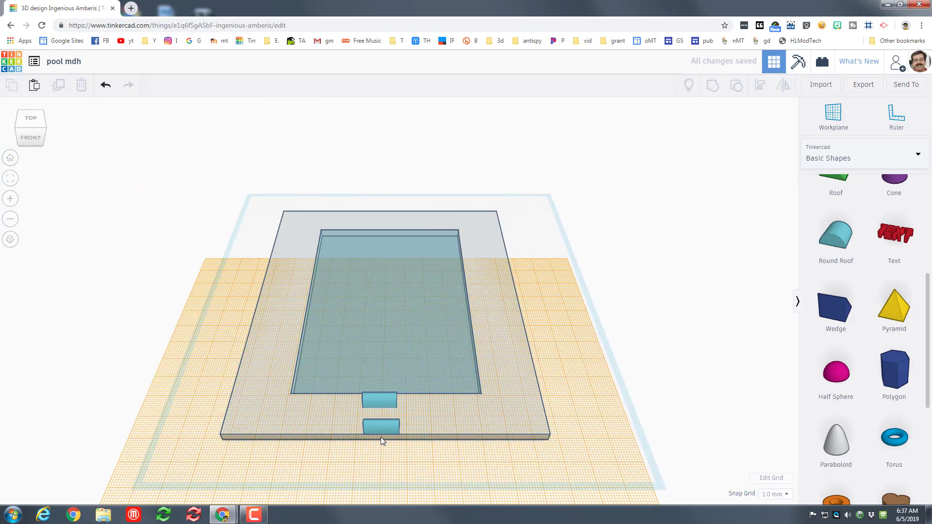
left_click(380, 428)
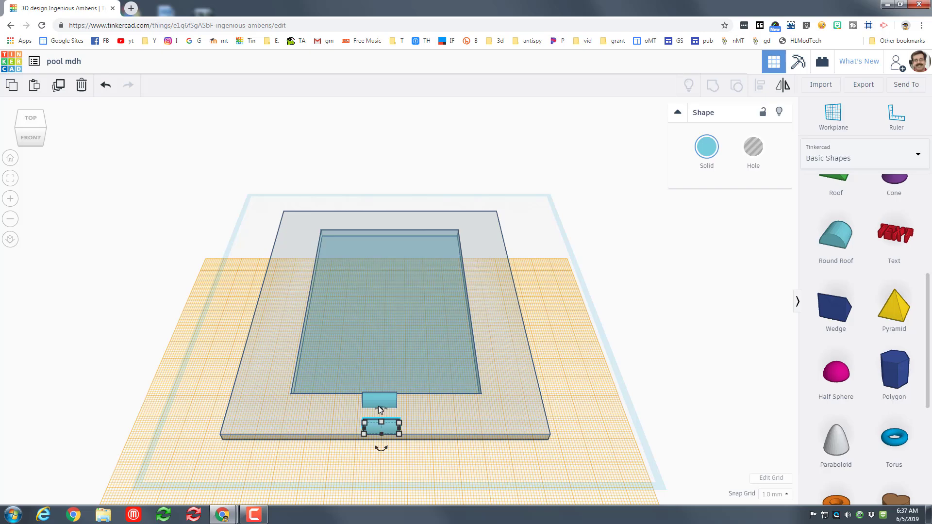
left_click(380, 400, "shift")
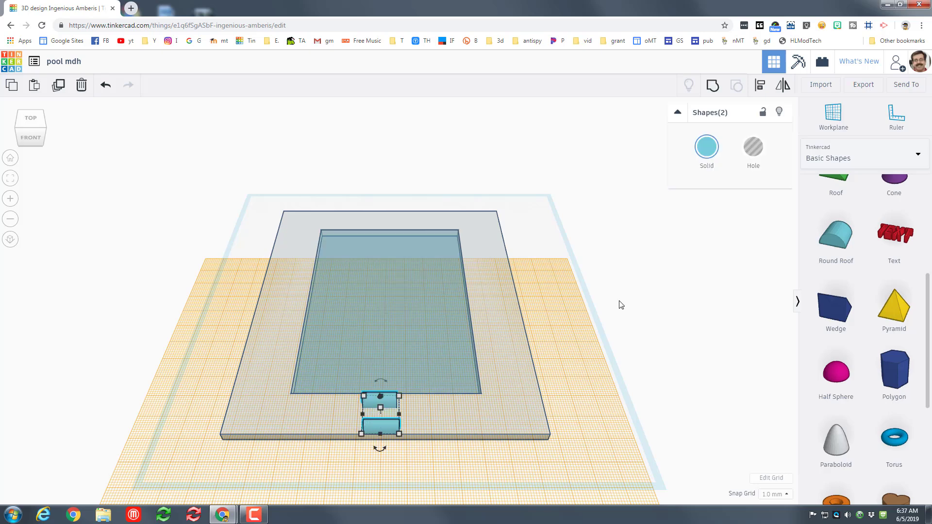
left_click(759, 86)
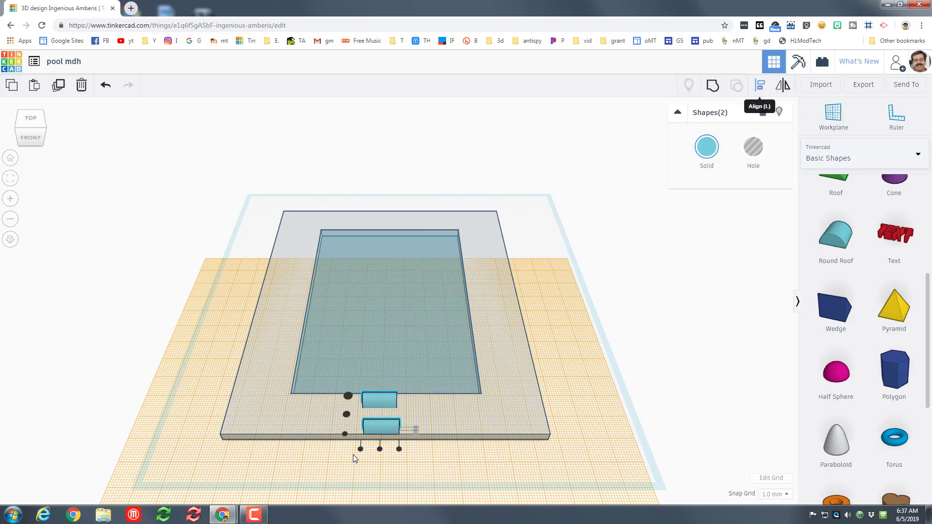
left_click(380, 449)
left_click(654, 392)
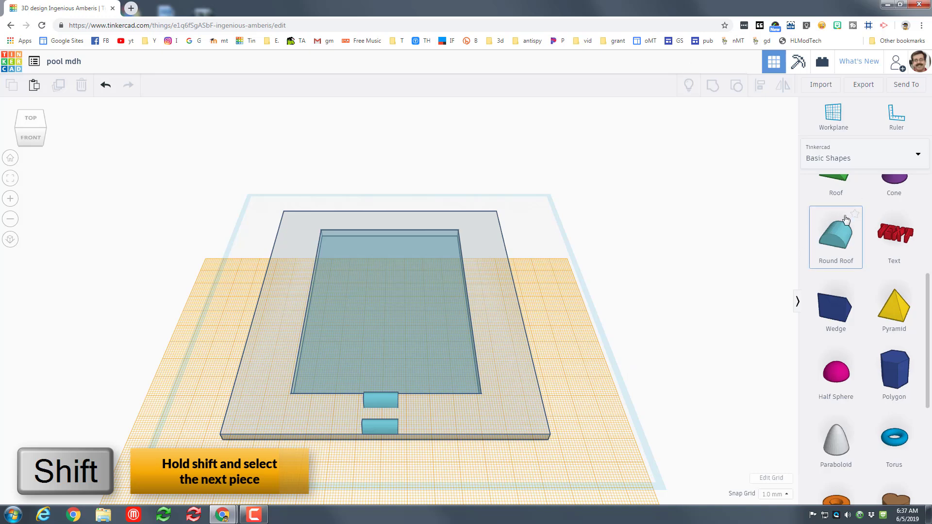
scroll(840, 215, "up", 2)
scroll(839, 216, "up", 1)
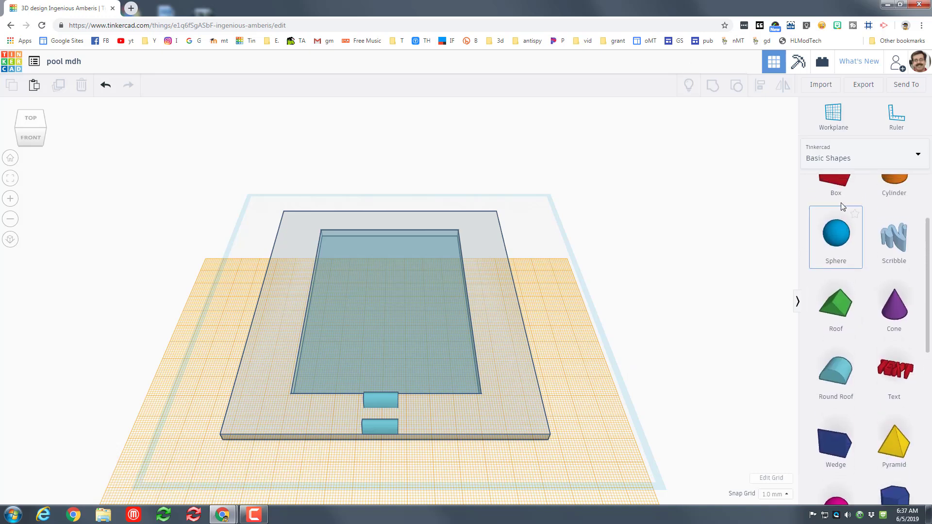
Drop a red Box onto both Round Roof supports at the pool's front end and zoom to it
left_click_drag(835, 187, 397, 400)
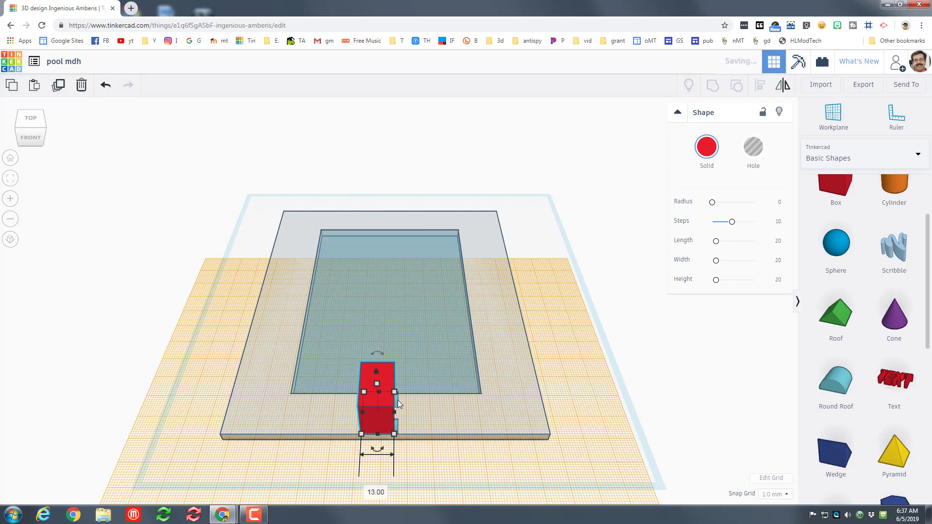
left_click(10, 178)
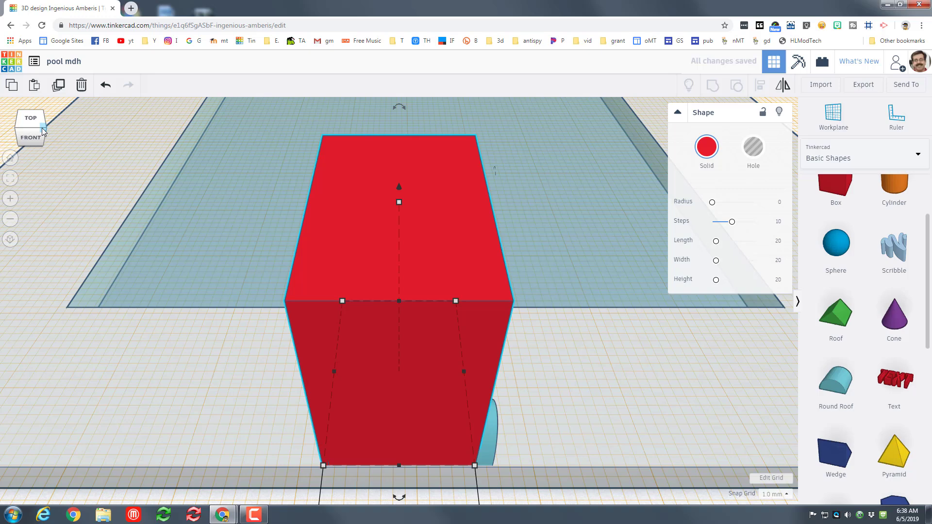
Flatten the red box to 3 mm thick and lift it to rest atop both supports
left_click(43, 127)
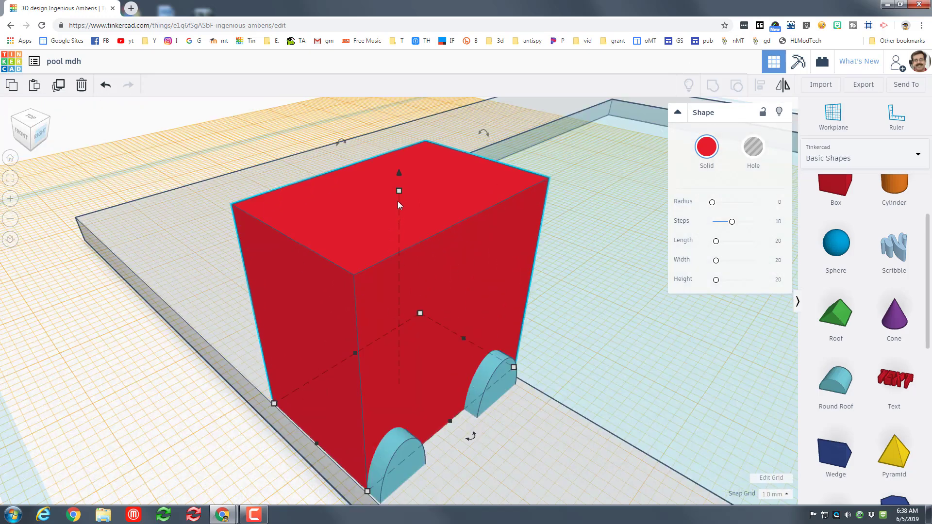
mouse_move(398, 192)
left_click_drag(398, 191, 418, 363)
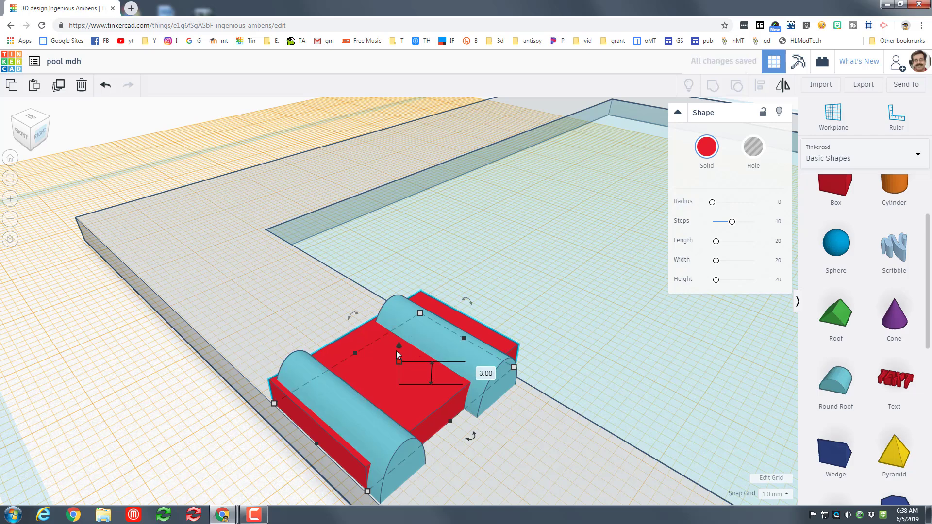
key("ctrl+Up")
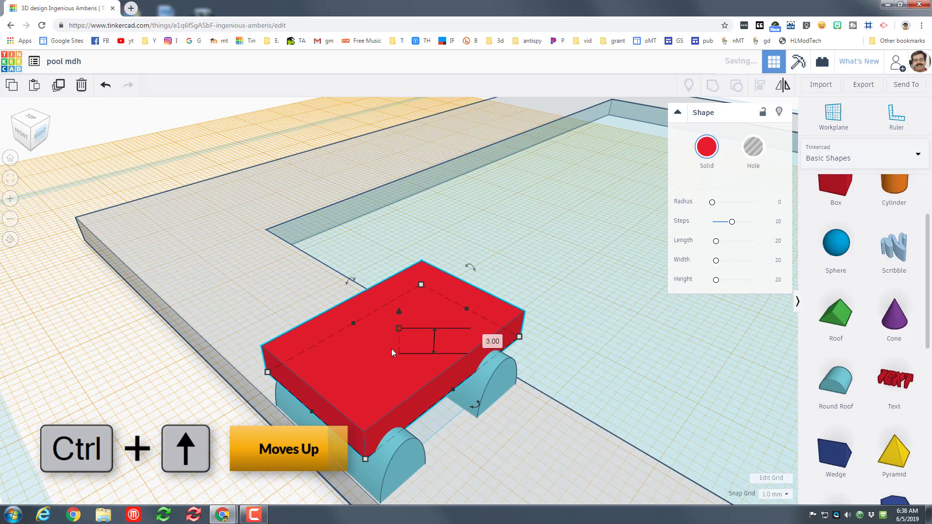
key("ctrl+Up")
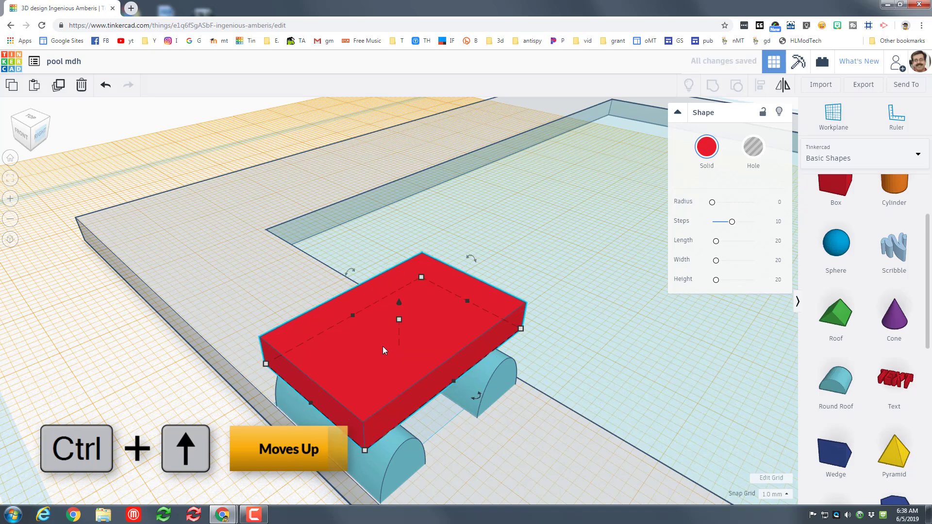
left_click(20, 126)
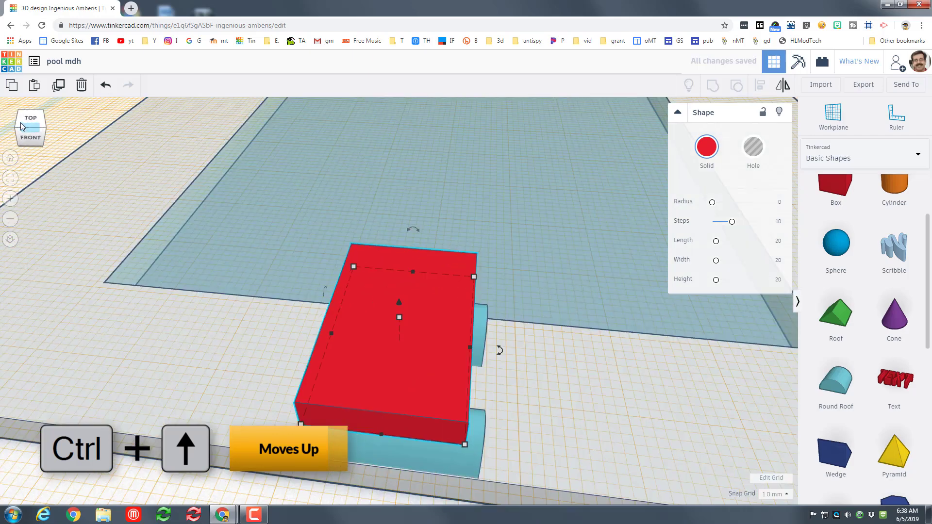
key("Right")
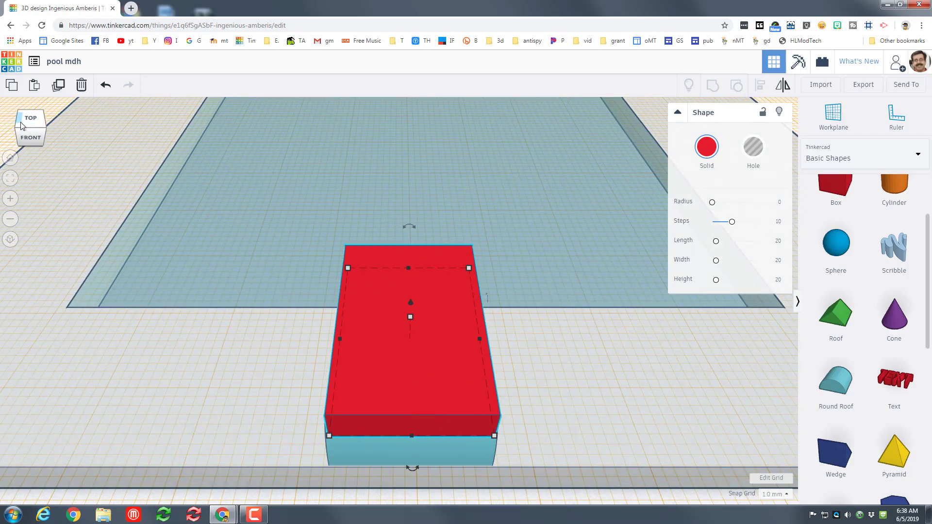
Stretch the red box to 33 mm long and set its height to 1.5 mm
mouse_move(505, 368)
right_mouse_down()
mouse_move(275, 347)
mouse_move(266, 337)
mouse_move(561, 418)
mouse_move(514, 383)
right_mouse_up()
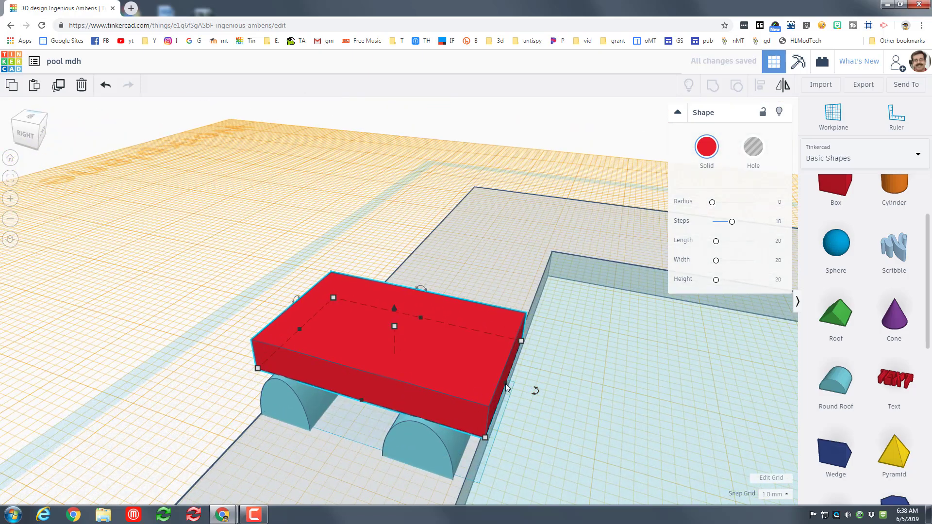
left_click_drag(665, 418, 686, 421)
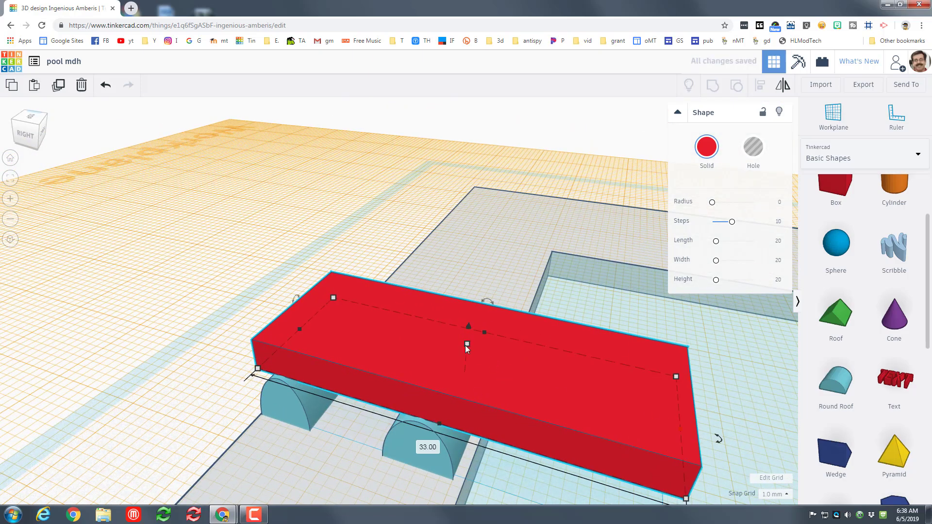
left_click(491, 359)
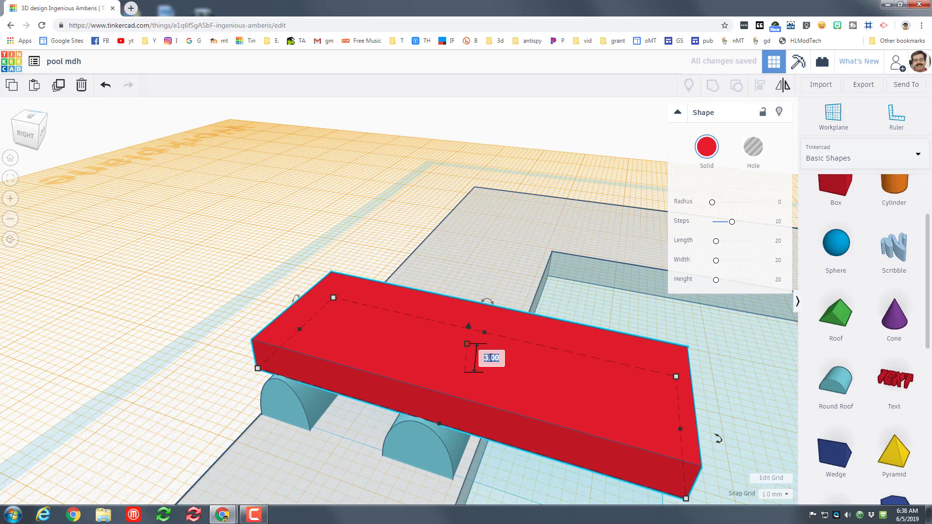
type("1.5")
key("Return")
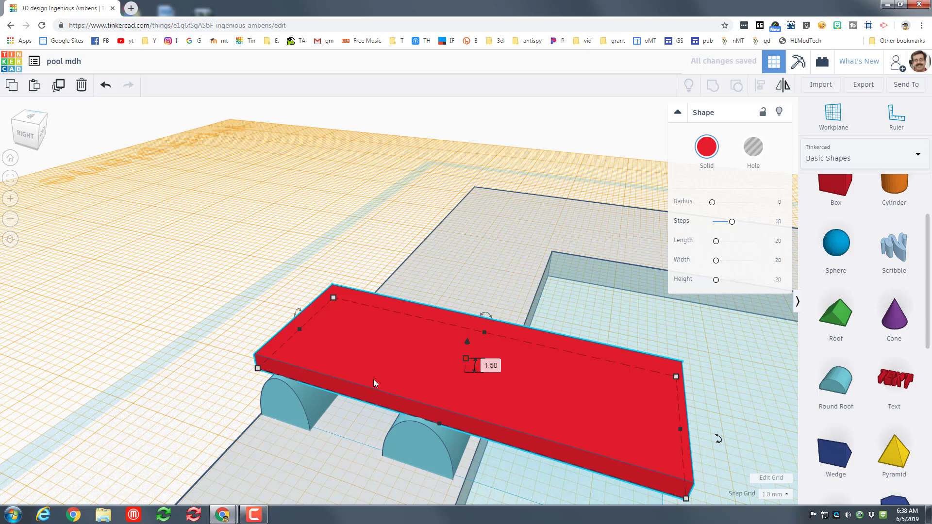
key("ctrl+Up")
right_click_drag(301, 348, 318, 372)
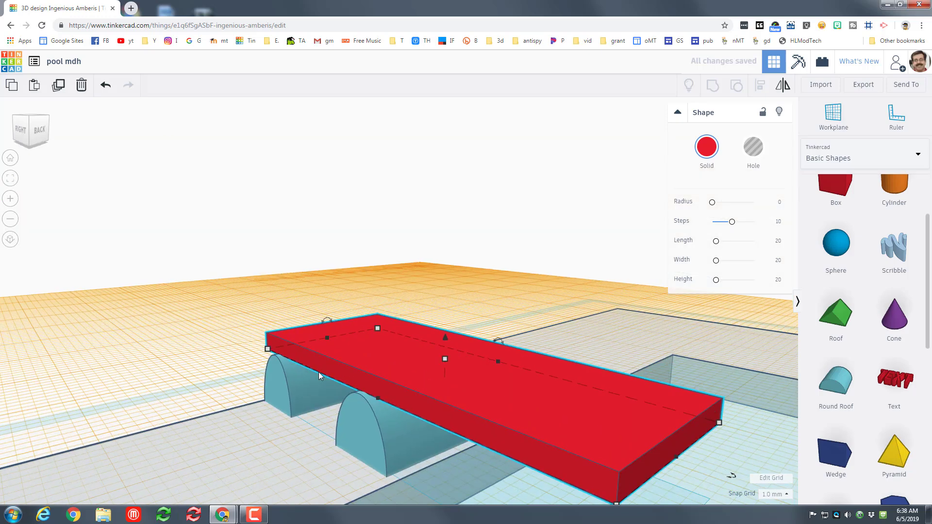
Group the two Round Roof supports and the red board into a single diving-board object
left_click(360, 415)
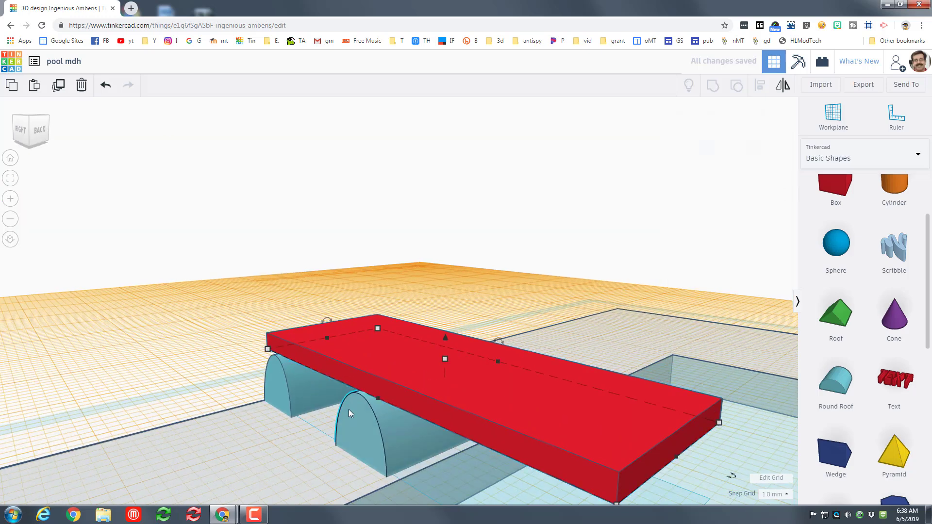
left_click(293, 386, "shift")
left_click(324, 369, "shift")
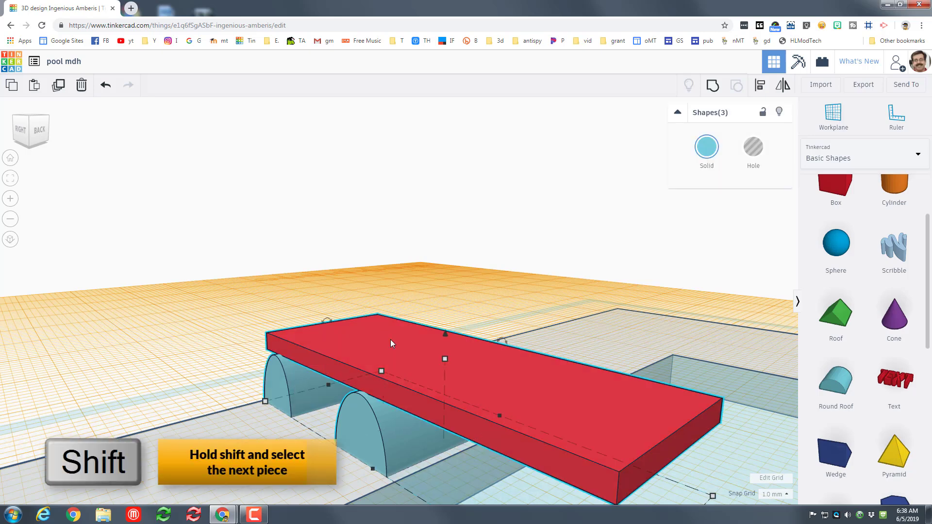
left_click(712, 86)
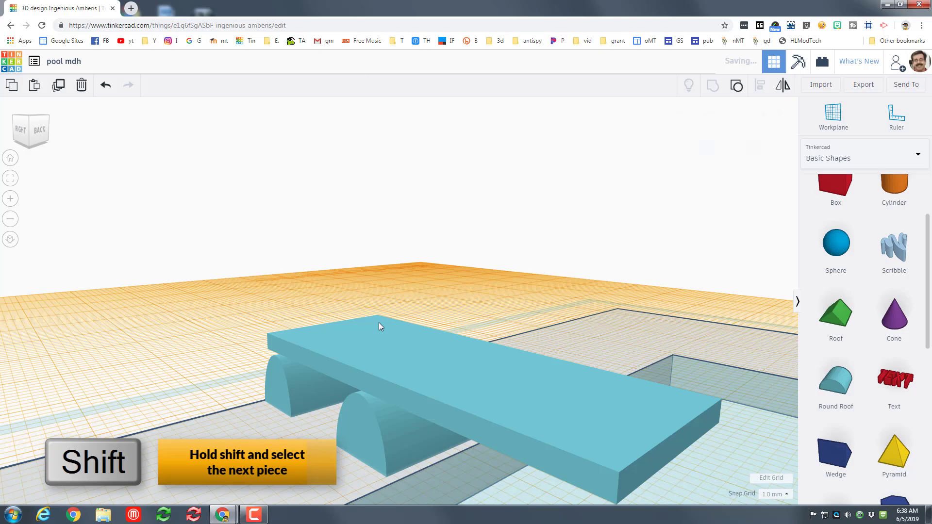
right_click_drag(329, 343, 390, 343)
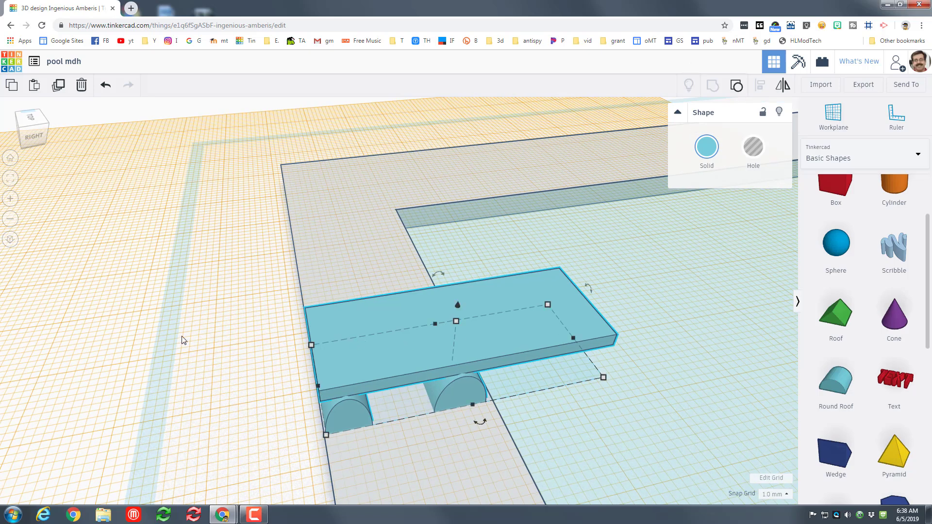
Set a work plane on the grid and place a blue Torus ring in the pool water
key("w")
left_click(217, 339)
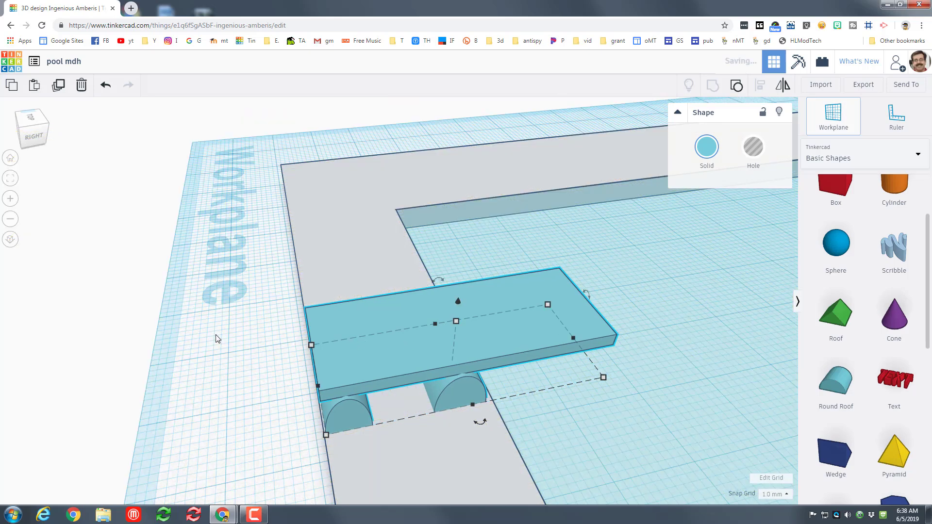
scroll(231, 334, "down", 5)
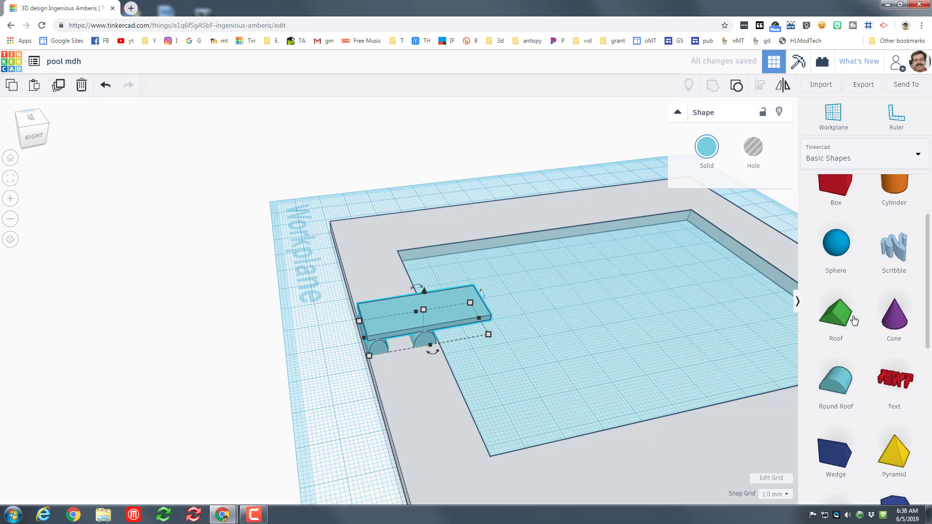
scroll(854, 321, "down", 4)
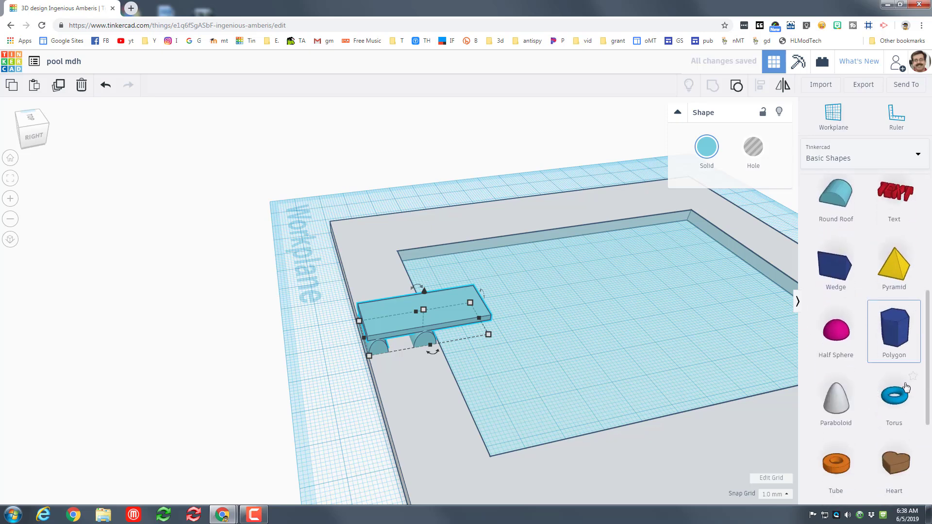
scroll(905, 387, "down", 1)
left_click(894, 342)
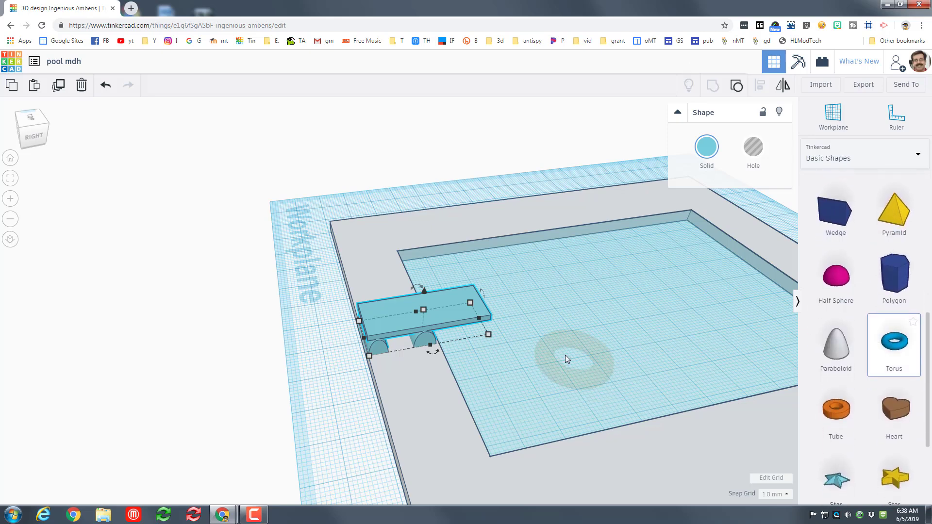
left_click(565, 354)
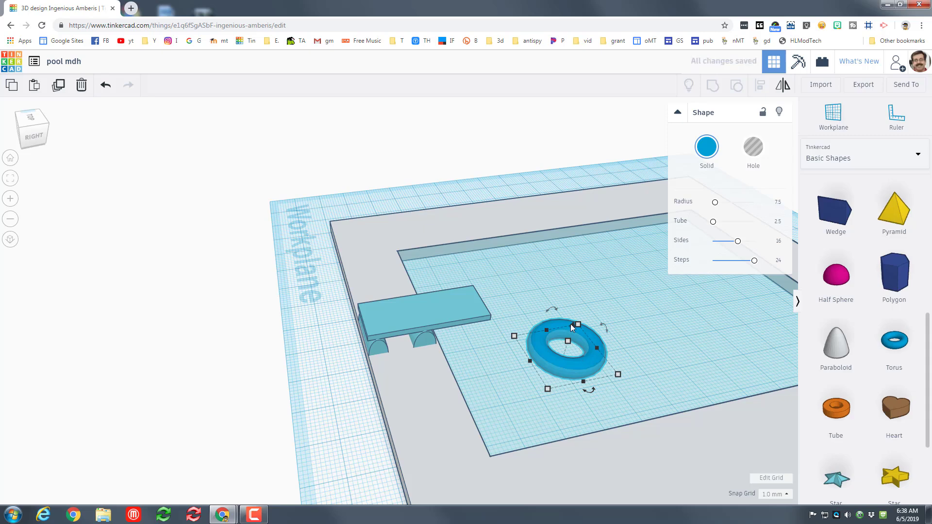
right_click_drag(506, 380, 415, 353)
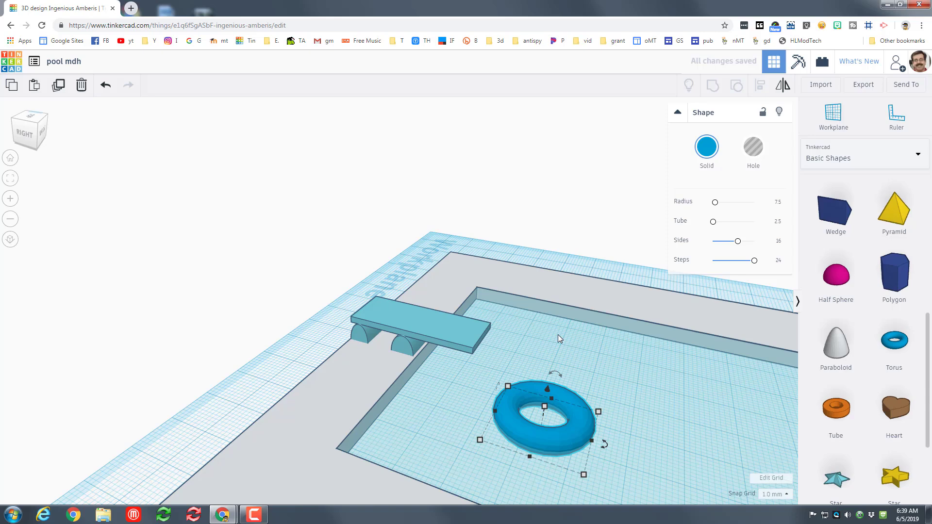
right_click_drag(558, 333, 375, 357)
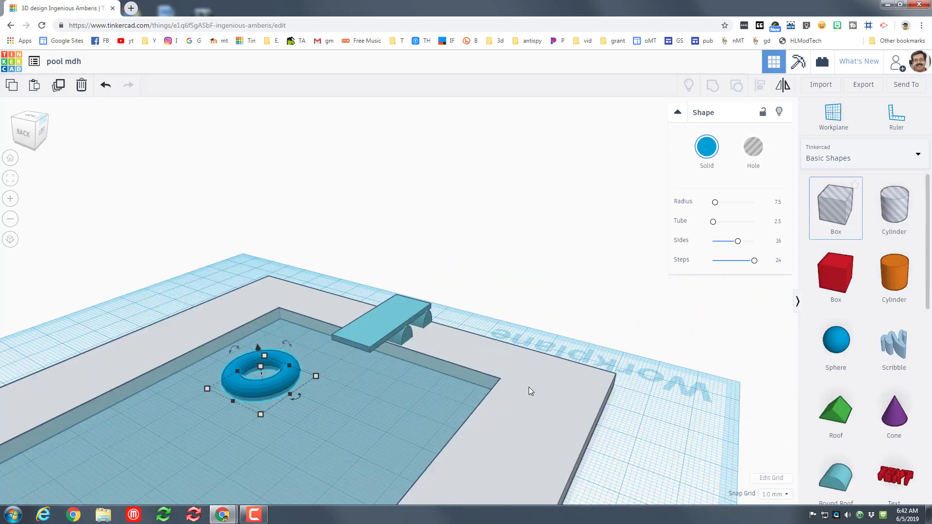
Add a Spring from the Featured shape generators and move it to the deck's back-left corner
left_click(844, 155)
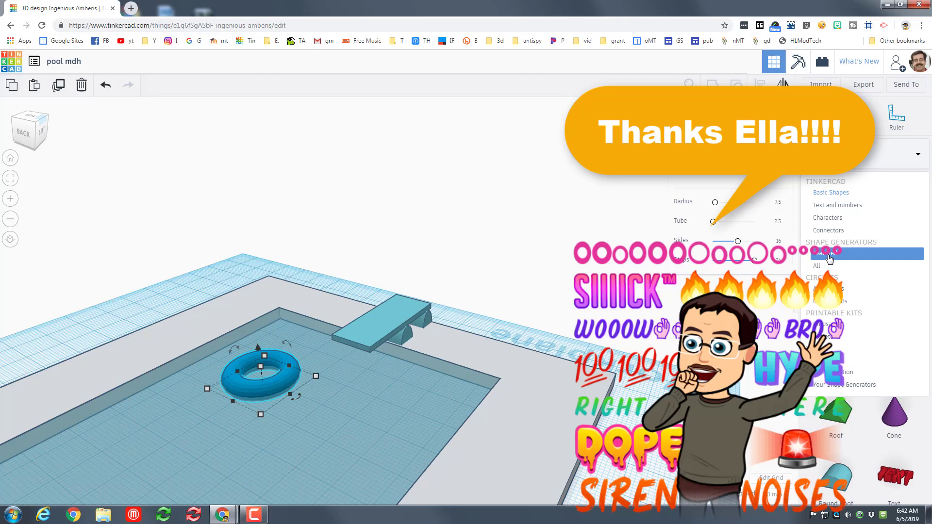
left_click(827, 256)
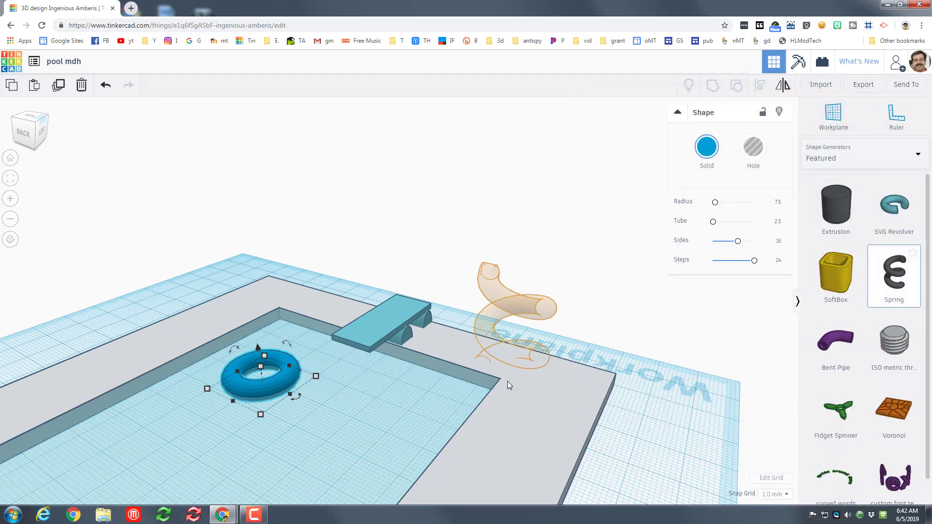
left_click(500, 381)
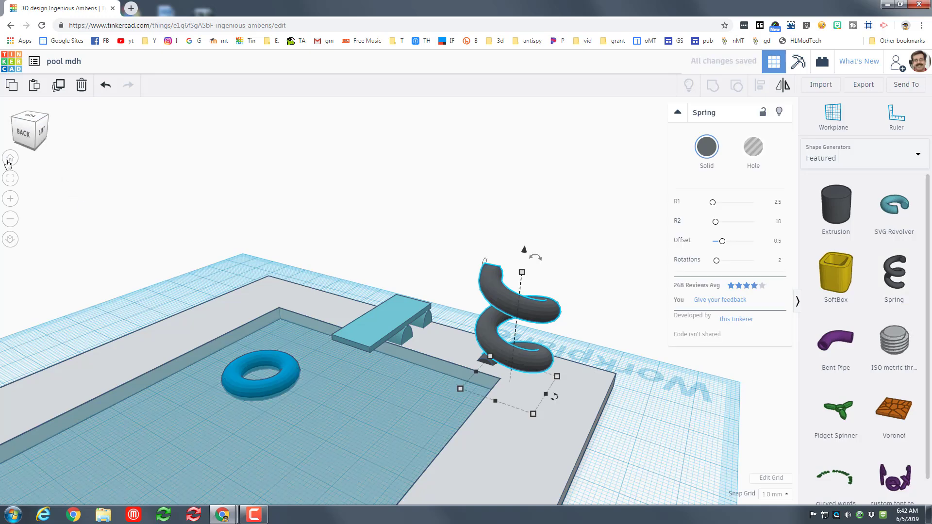
left_click(10, 158)
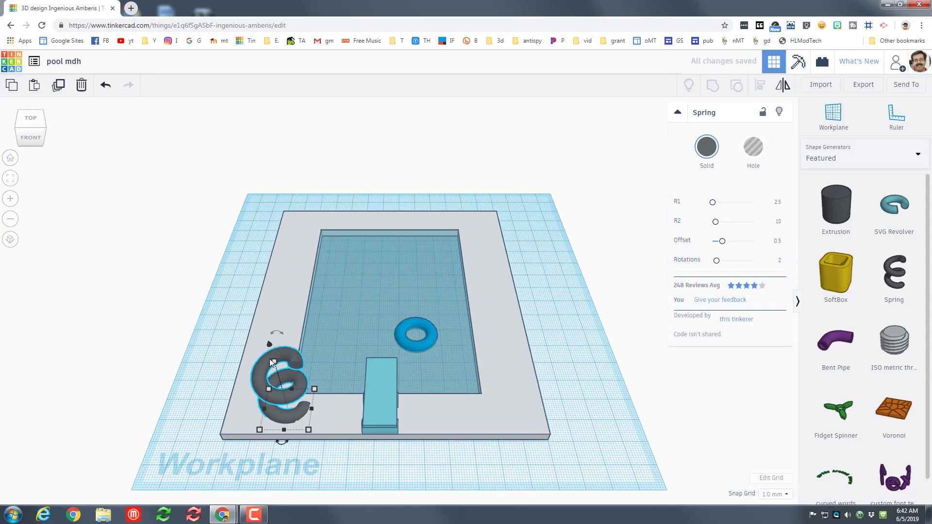
left_click_drag(256, 383, 273, 206)
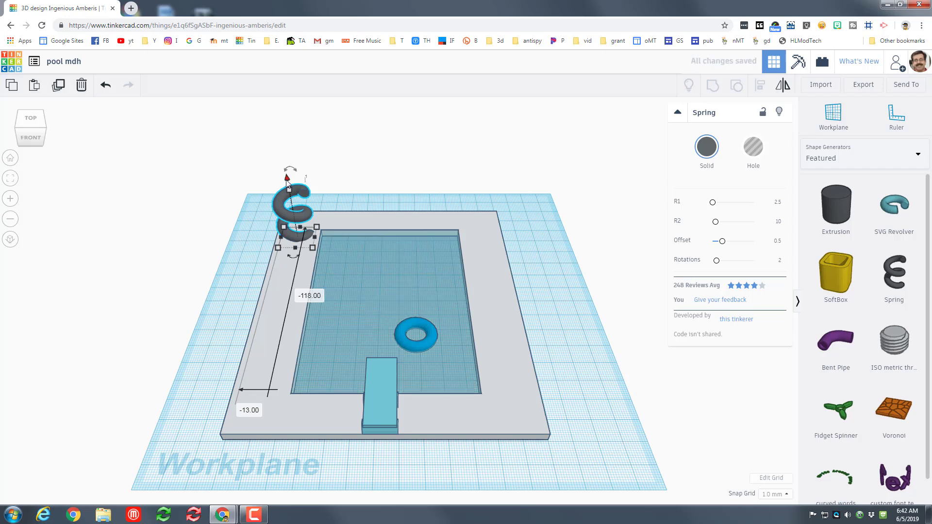
key("ctrl+z")
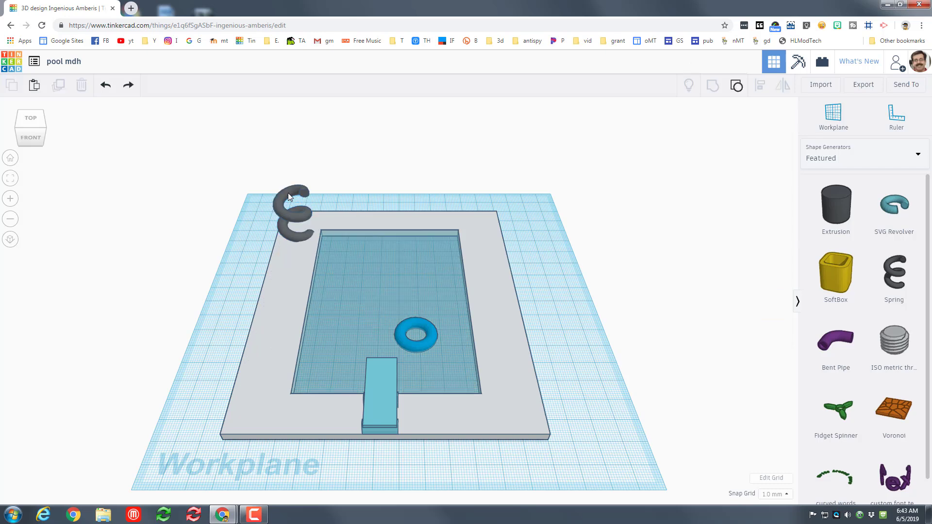
left_click(295, 221)
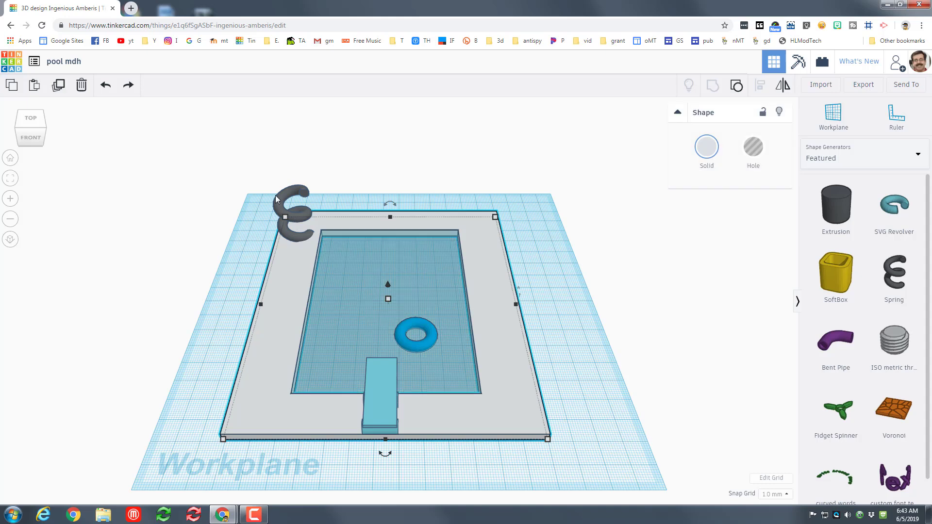
Scale the spring proportionally to about 68.50 mm tall and colour it yellow
left_click(280, 203)
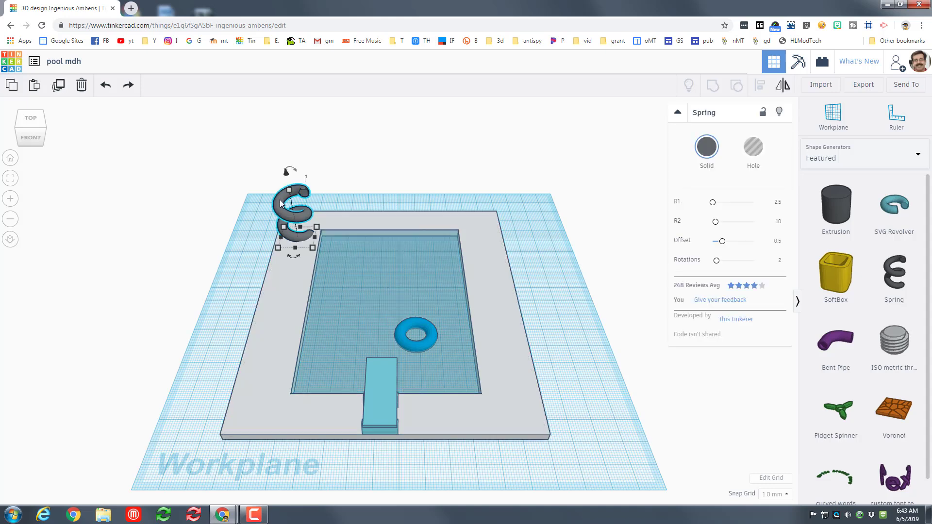
key("shift")
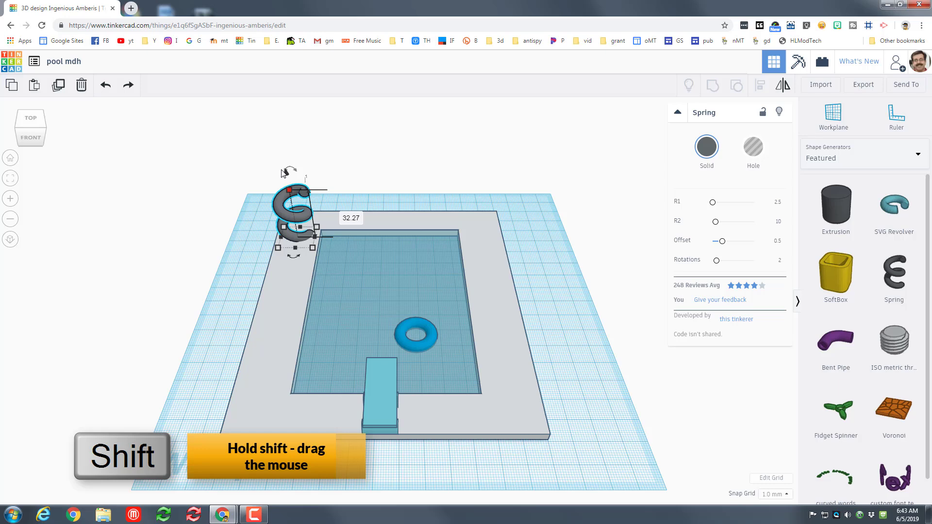
left_click_drag(283, 172, 266, 131, "shift")
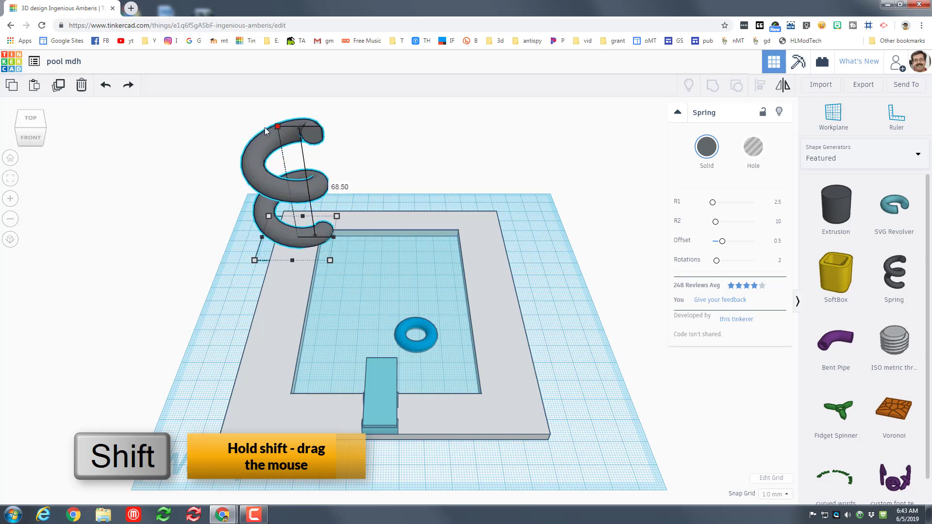
left_click(707, 146)
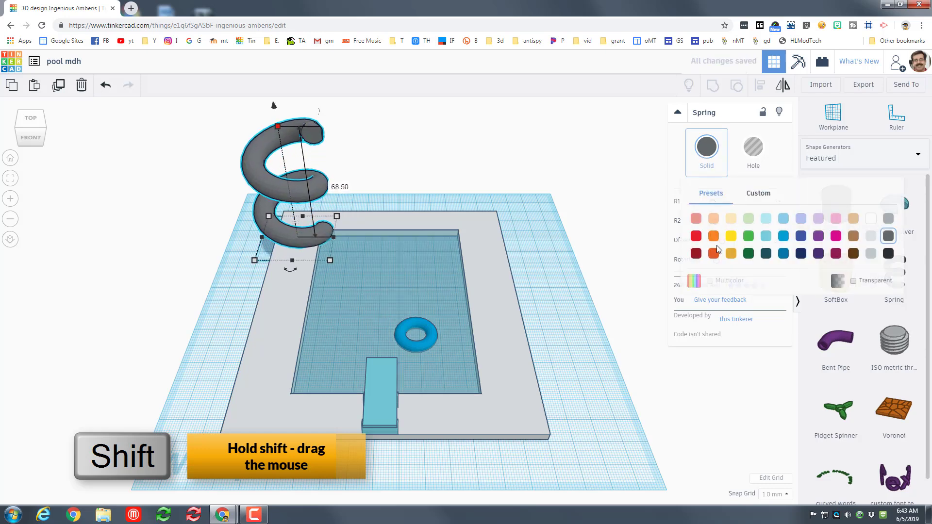
left_click(732, 236)
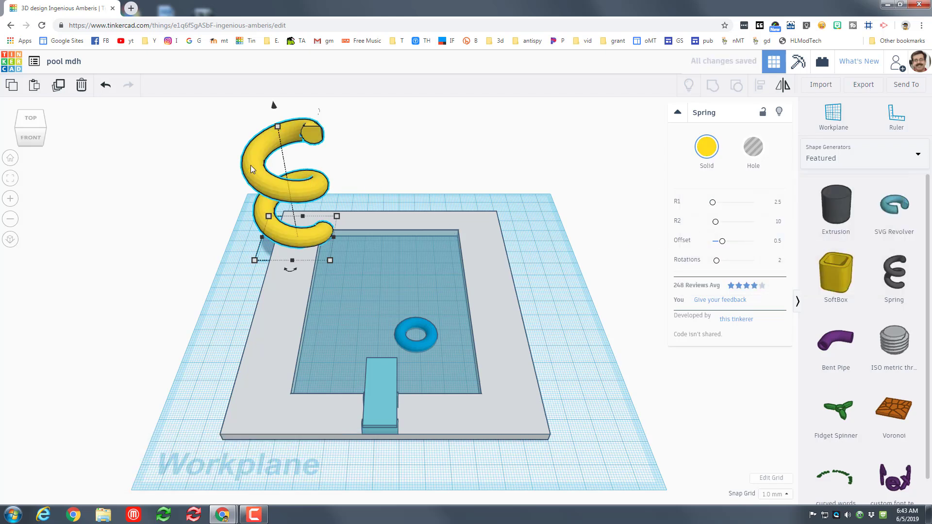
Duplicate the yellow spring, raise the copy 3.00 mm, and make it a hole
key("ctrl+d")
key("ctrl+d")
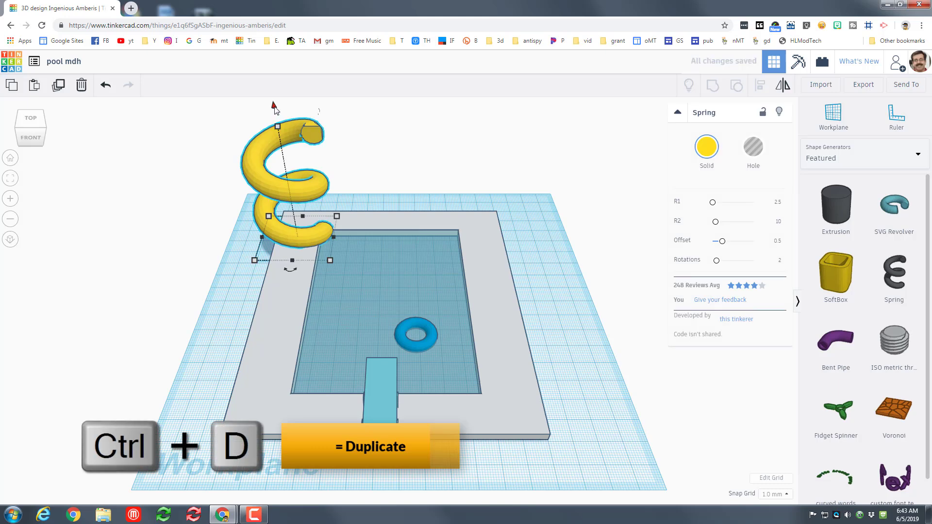
mouse_move(274, 107)
left_mouse_down()
mouse_move(271, 95)
mouse_move(273, 105)
left_mouse_up()
left_click_drag(313, 152, 313, 152)
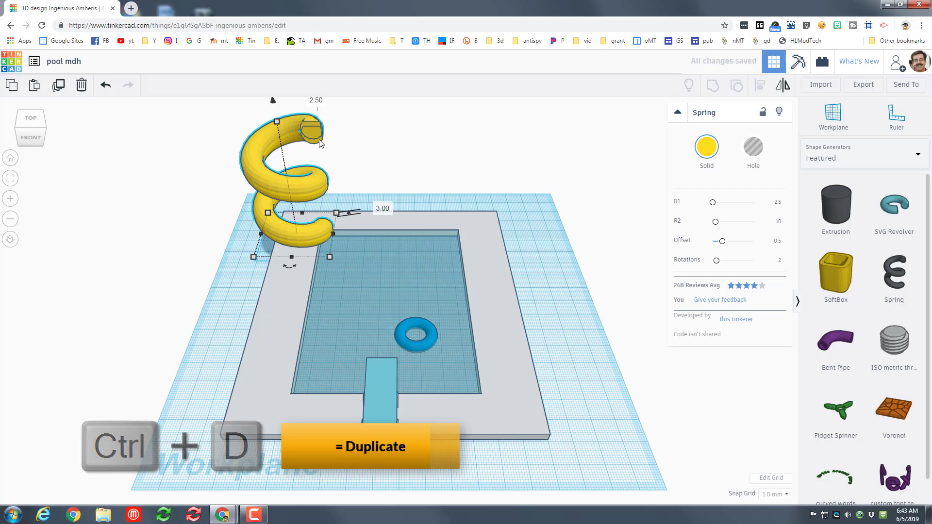
left_click_drag(274, 106, 274, 109)
left_click(753, 147)
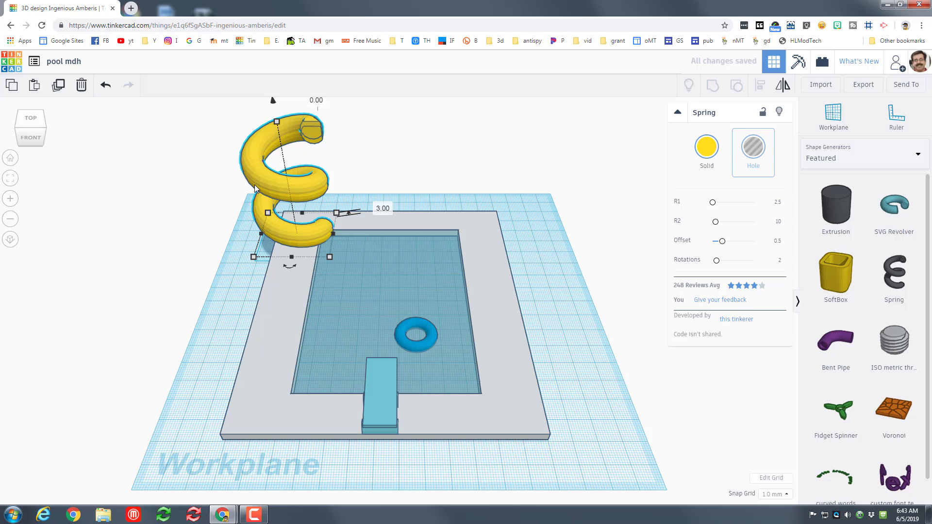
Group the spring with its hole copy, rotate the hollow slide 87°, and nudge it into place
left_click(255, 165, "shift")
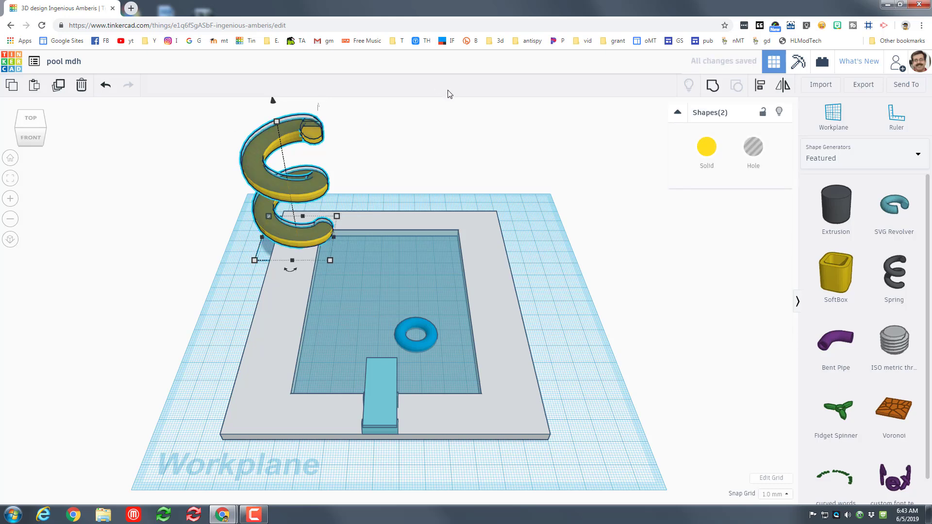
left_click(714, 87)
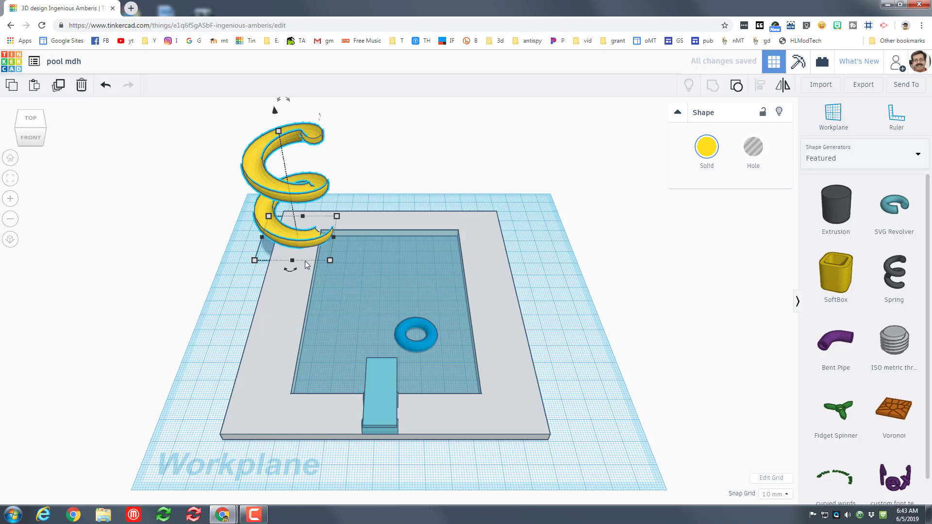
left_click_drag(293, 273, 96, 252)
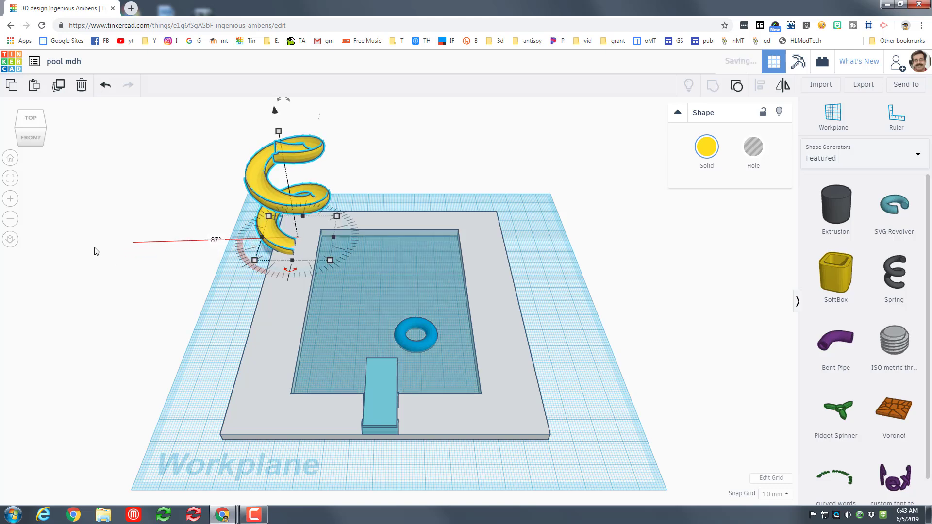
key("Right")
key("Right")
key("Right")
key("Right")
key("Right")
key("Right")
key("Right")
key("Right")
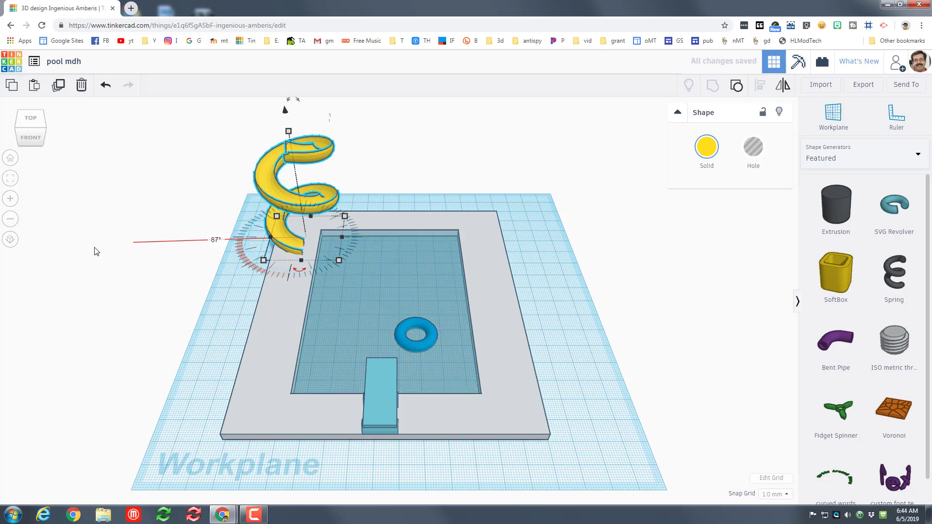
key("Right")
key("Right")
key("Right")
key("Right")
key("Right")
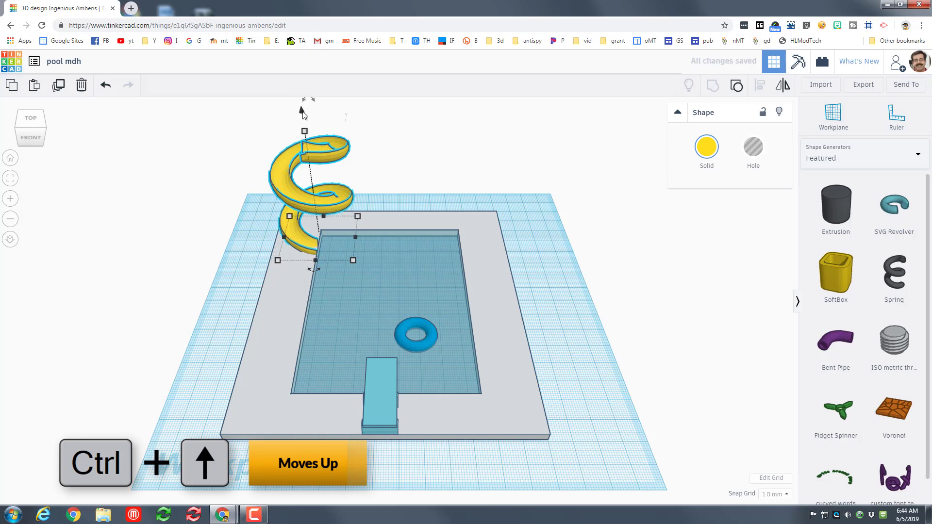
key("ctrl+Up")
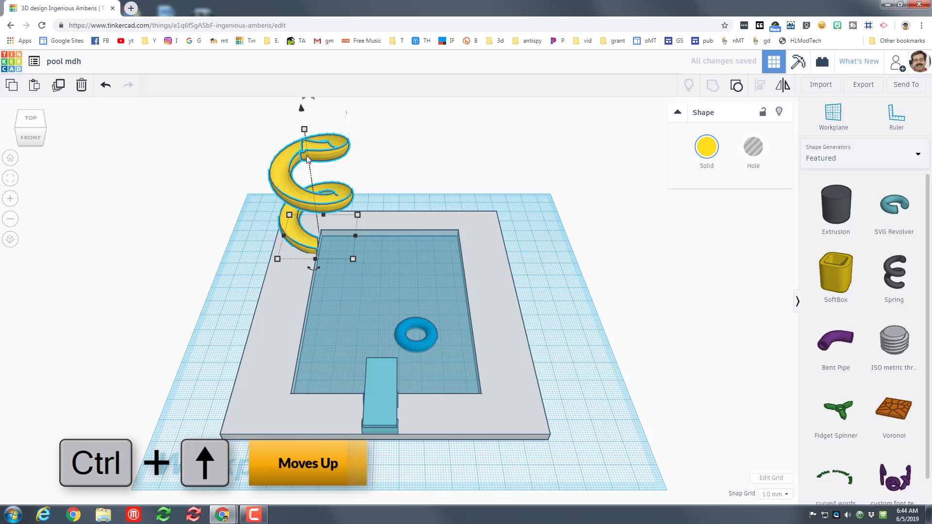
key("ctrl+Up")
key("ctrl+Up")
key("ctrl+Up")
key("ctrl+Up")
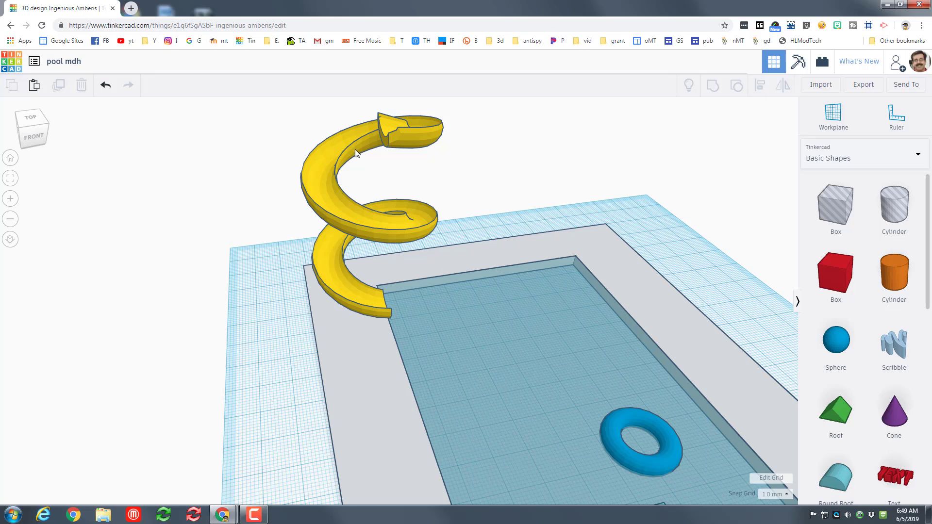
Add a red box on a workplane at the slide's top, flattened to 3 mm and raised into place
key("w")
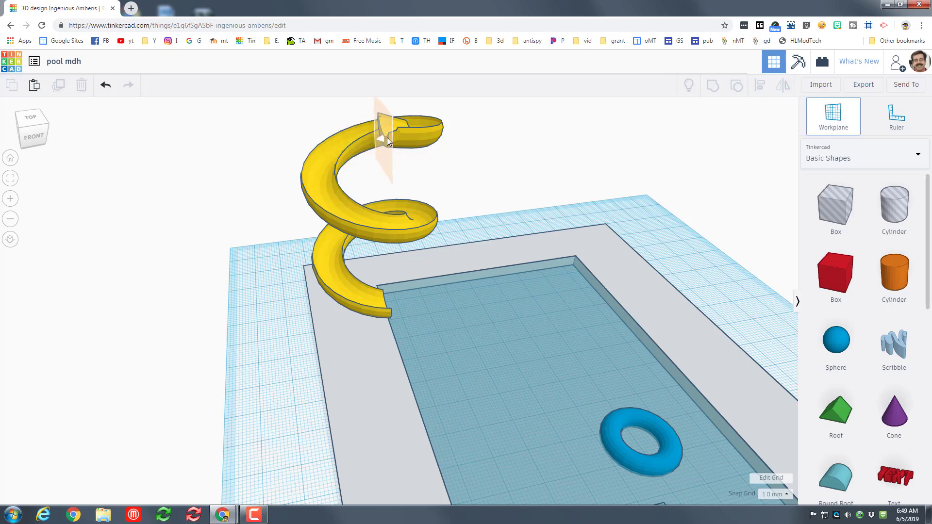
left_click(386, 138)
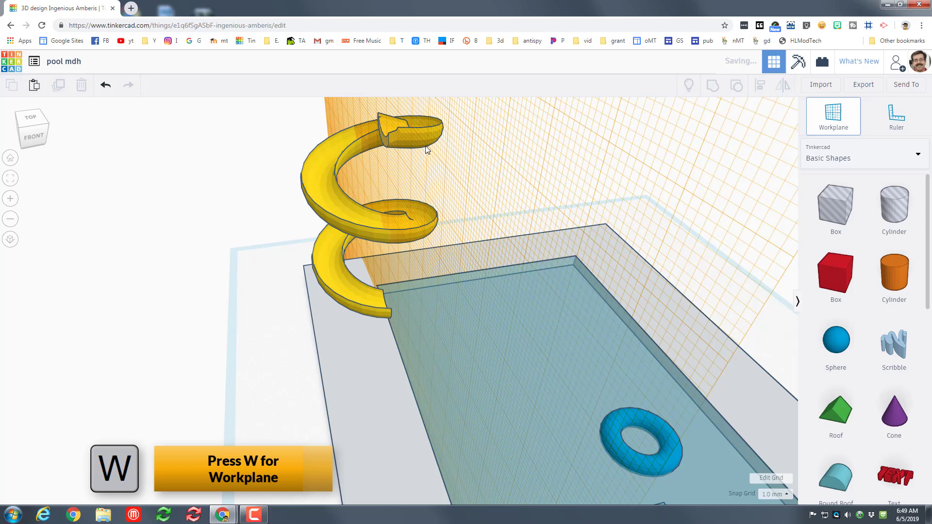
left_click(835, 273)
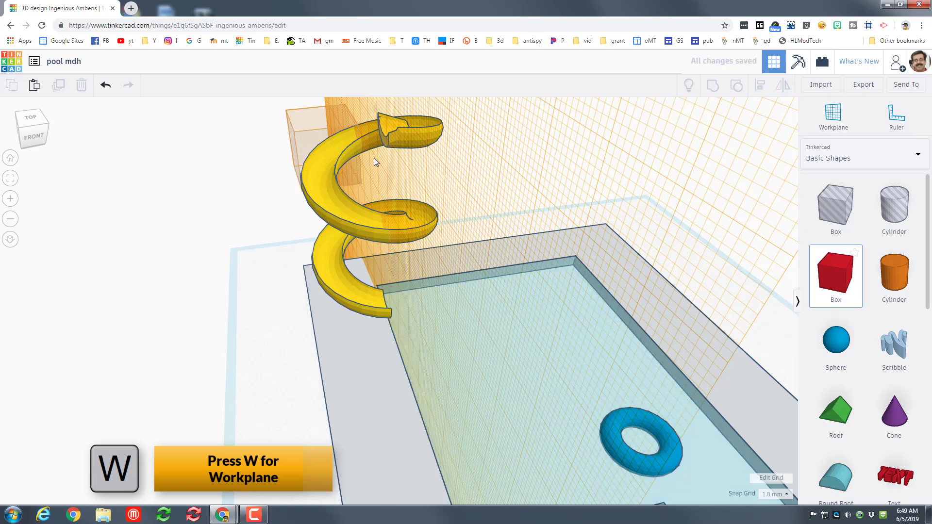
left_click(366, 133)
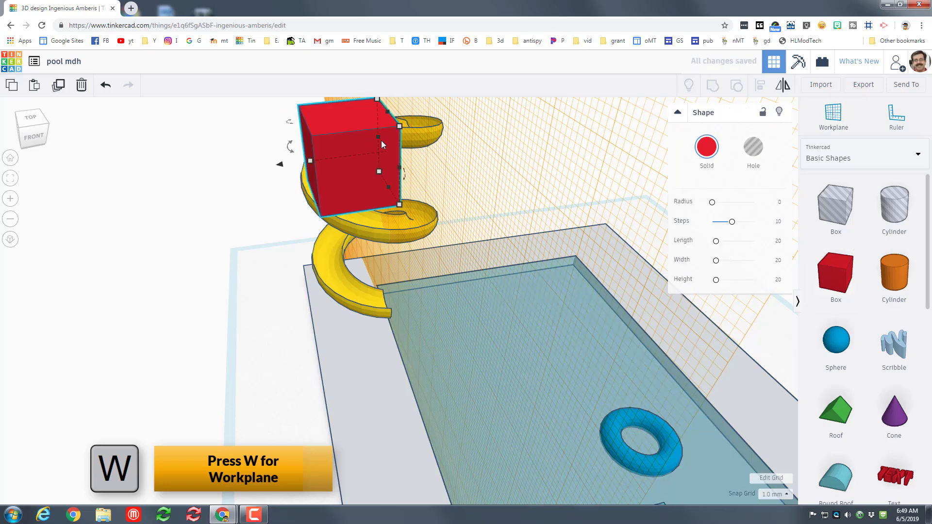
left_click_drag(390, 125, 386, 176)
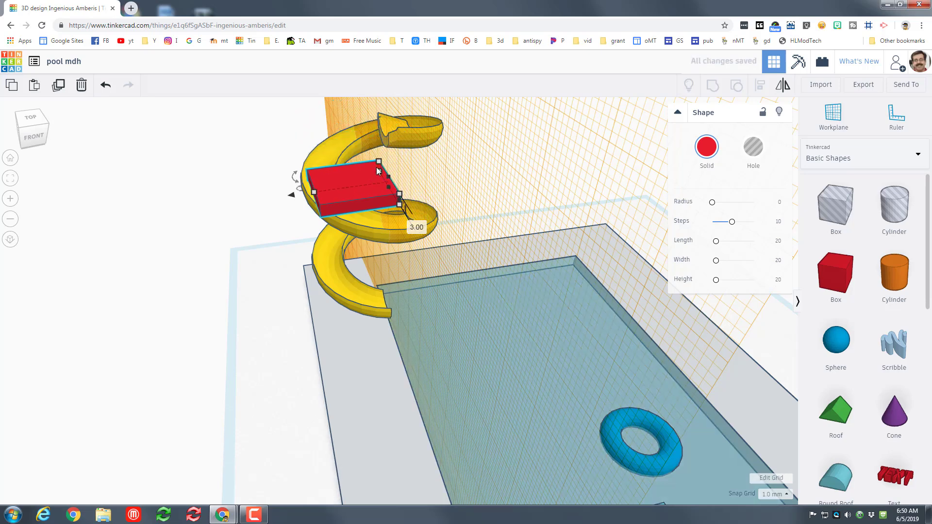
key("ctrl+Up")
key("ctrl+Up")
key("ctrl+Up")
key("ctrl+Up")
key("ctrl+Up")
key("ctrl+Up")
key("ctrl+Up")
key("ctrl+Up")
key("ctrl+Up")
key("ctrl+Up")
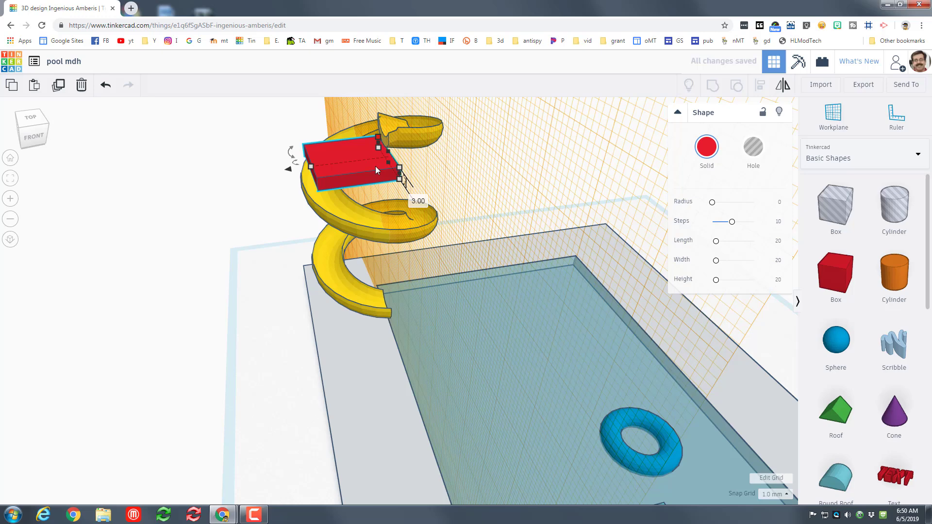
key("ctrl+Up")
key("ctrl+Up")
key("ctrl+Up")
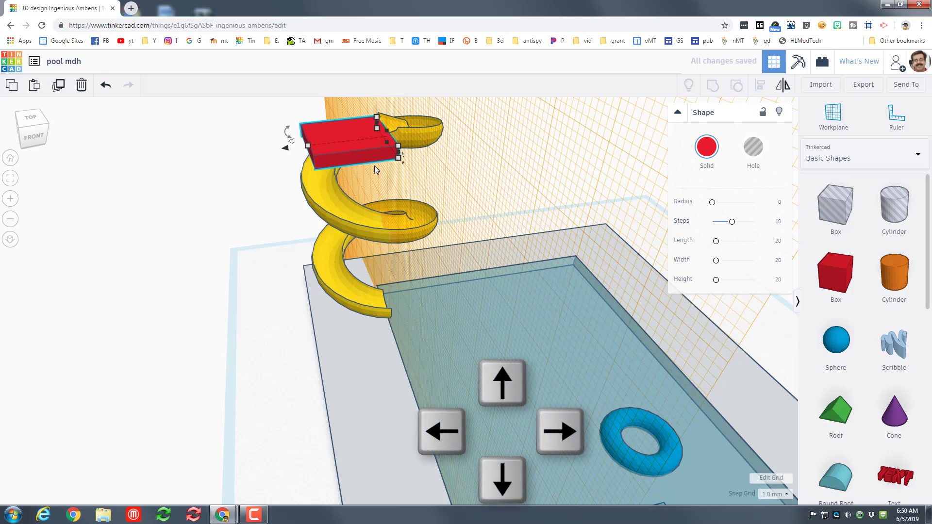
key("ctrl+Up")
key("ctrl+Up")
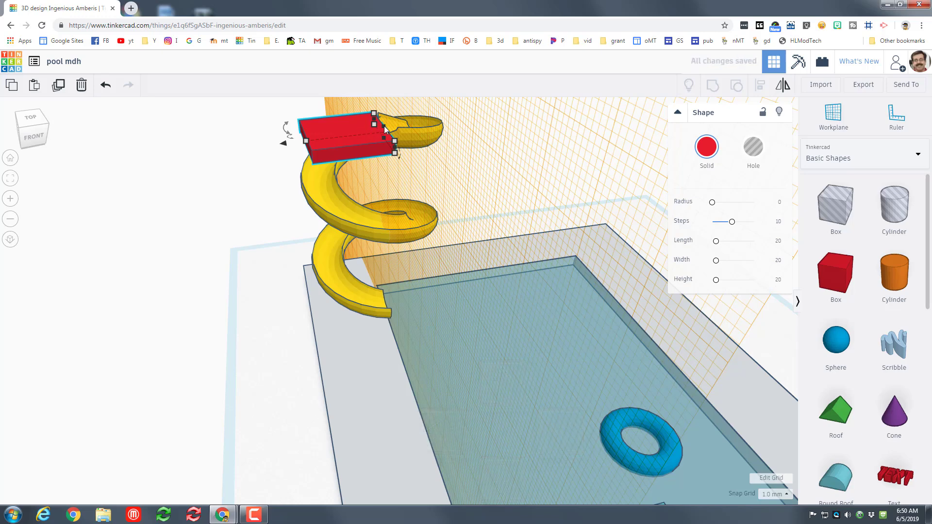
key("w")
left_click(298, 281)
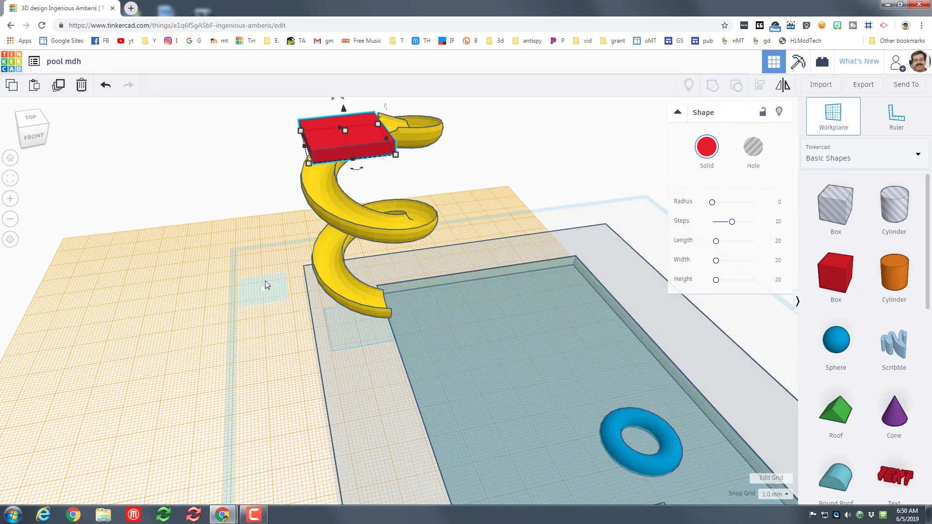
Drop a Stairs shape from All Shape Generators at the pool's edge and rotate it 112.5°
left_click(261, 282)
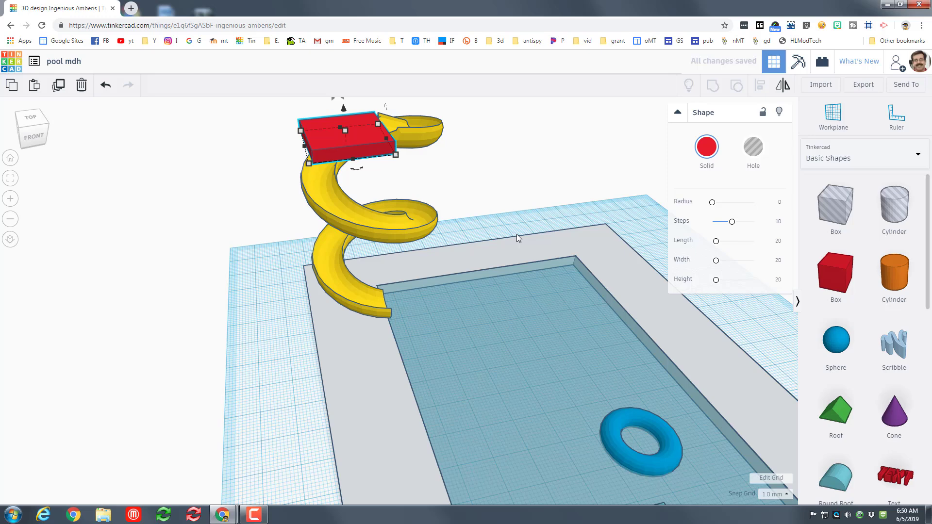
left_click(826, 160)
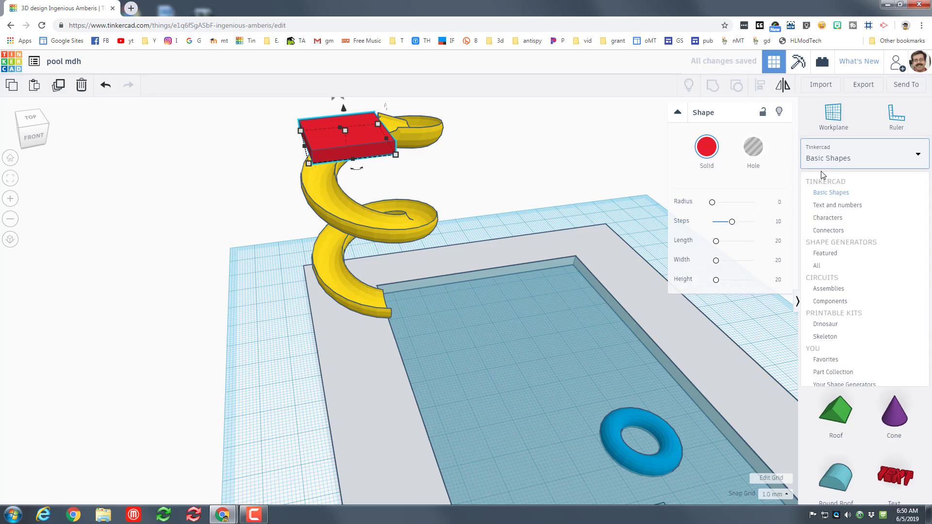
left_click(827, 267)
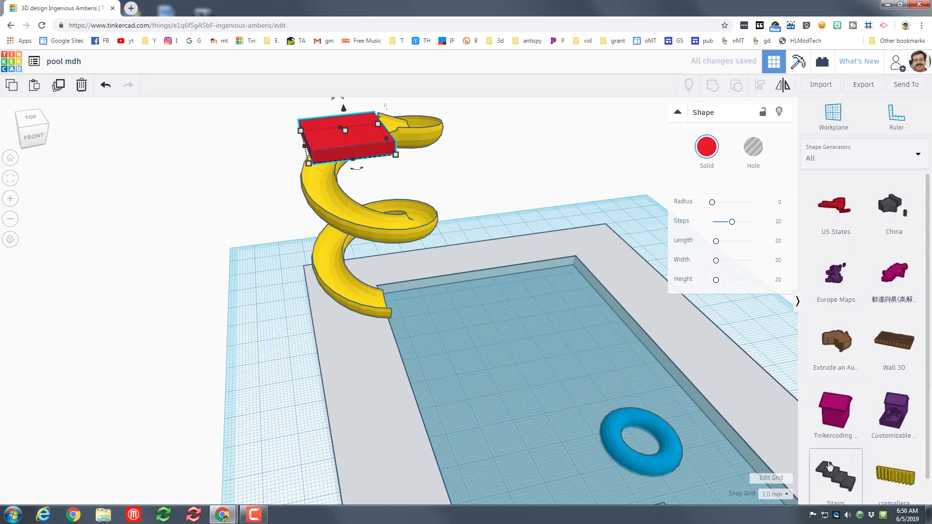
left_click(282, 415)
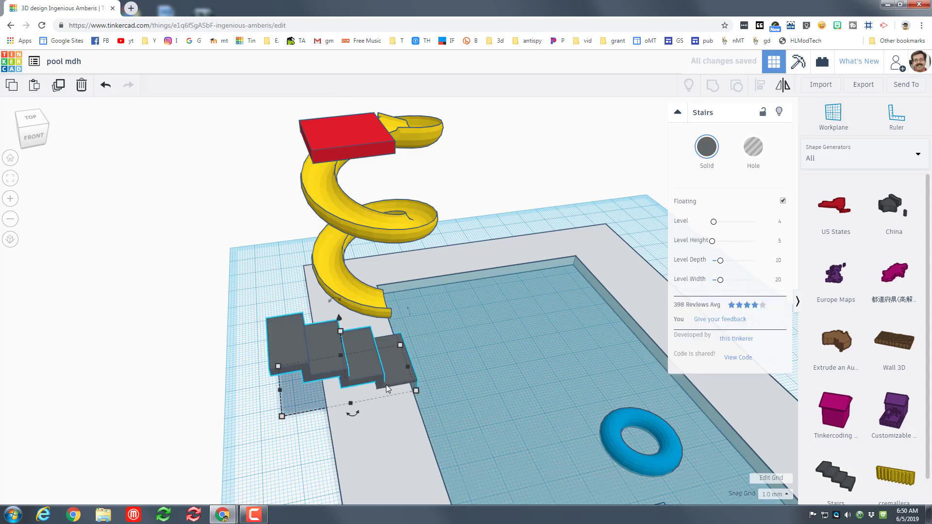
left_click_drag(349, 417, 352, 416)
left_click_drag(266, 394, 244, 385)
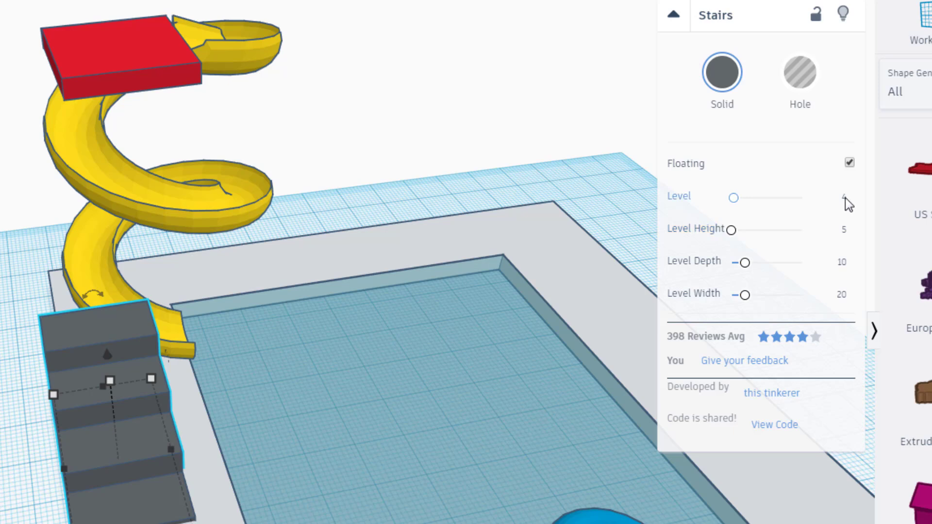
Set the stairs to 16 levels with a level depth of 5
left_click(844, 198)
type("6")
left_click(841, 266)
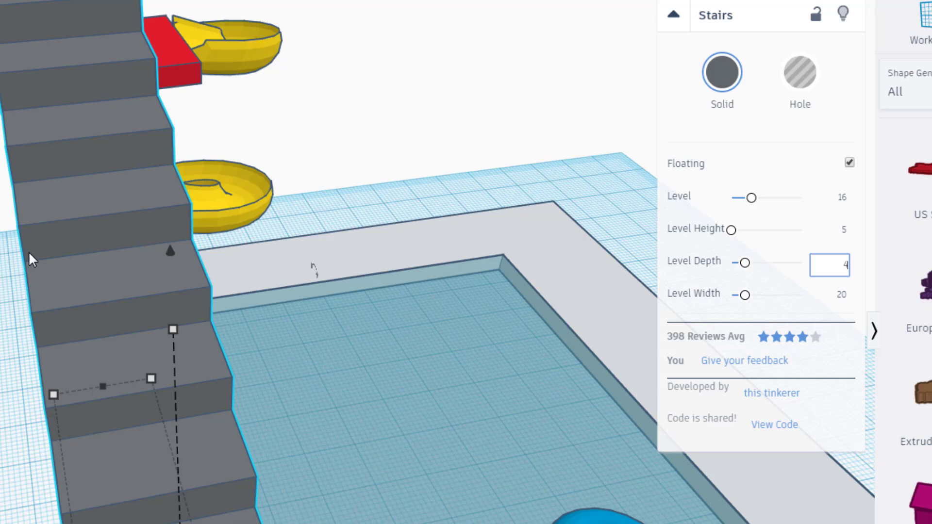
left_click(820, 311)
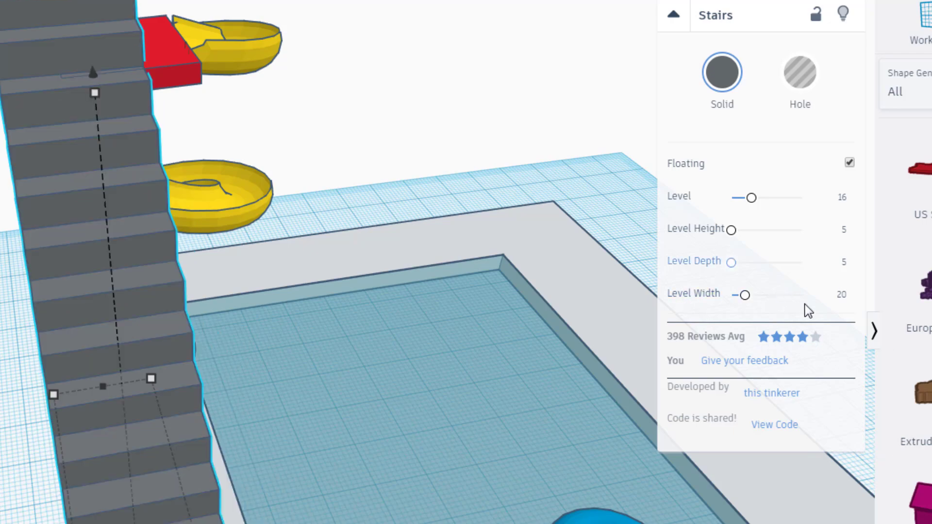
right_click_drag(68, 455, 1, 171)
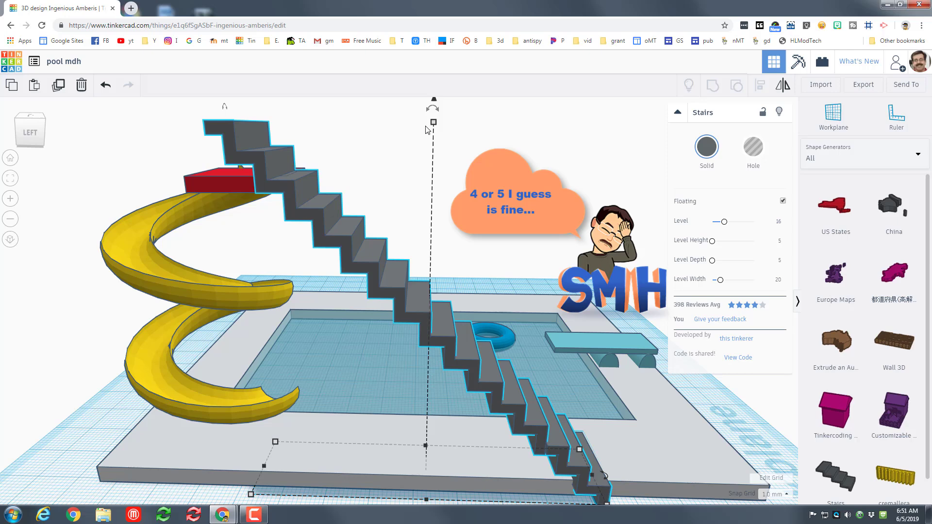
Lower the stairs from 80 to 70 tall, nudge them under the red platform, and stretch the platform to their top
left_click_drag(435, 148, 435, 182)
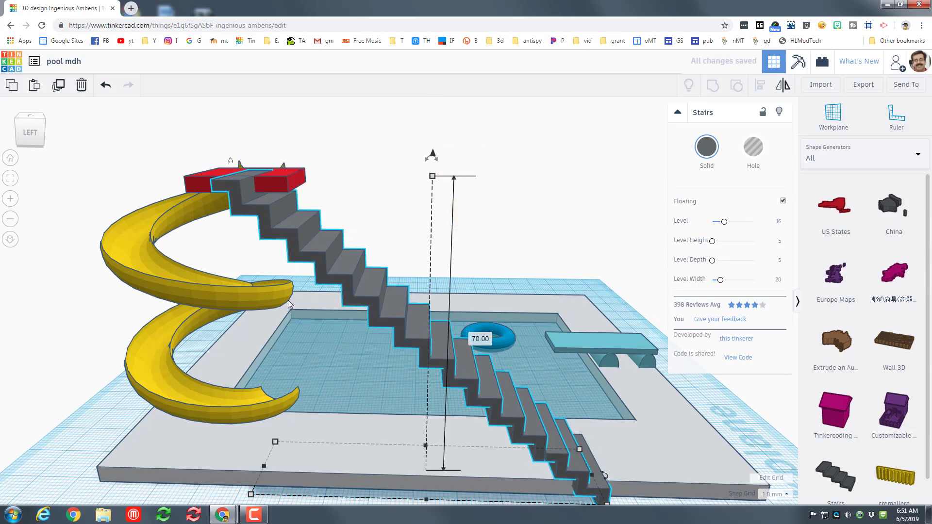
key("Right")
key("Right")
key("Right")
key("Right")
key("Right")
key("Right")
key("Right")
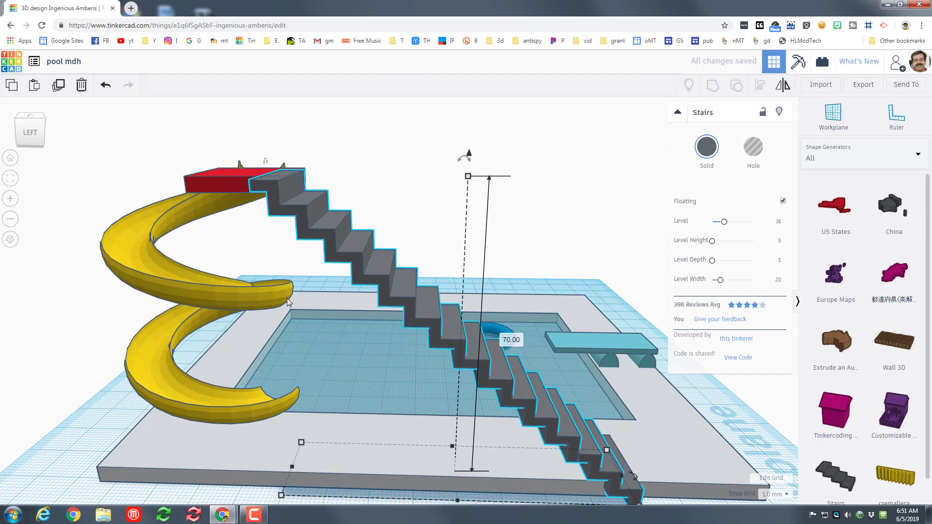
key("Right")
key("Right")
key("Right")
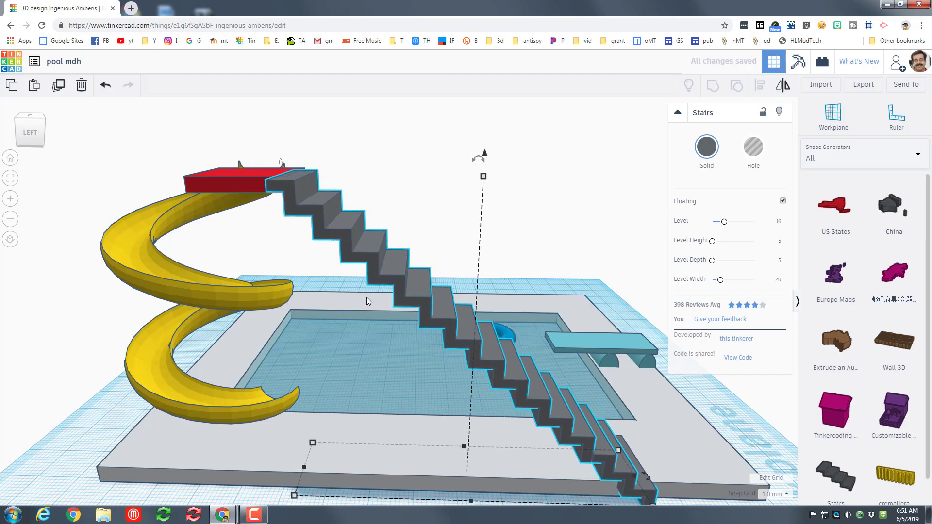
key("f")
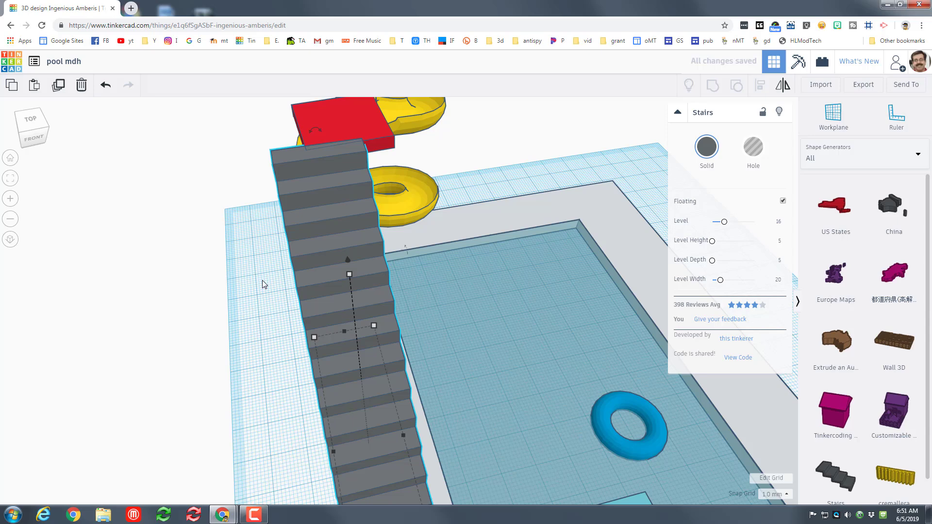
key("Right")
key("Right")
key("Right")
key("Right")
key("Right")
key("Right")
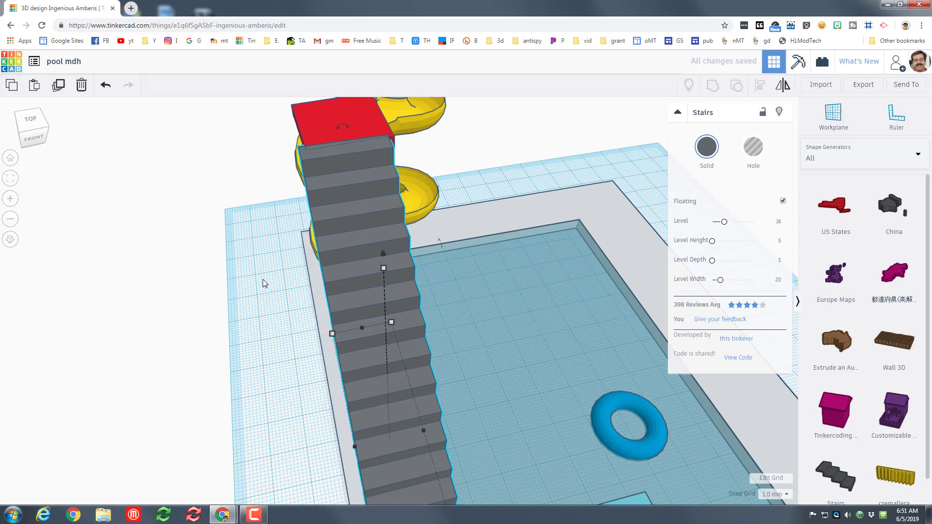
key("Left")
key("Left")
key("Left")
key("Left")
key("Left")
key("Left")
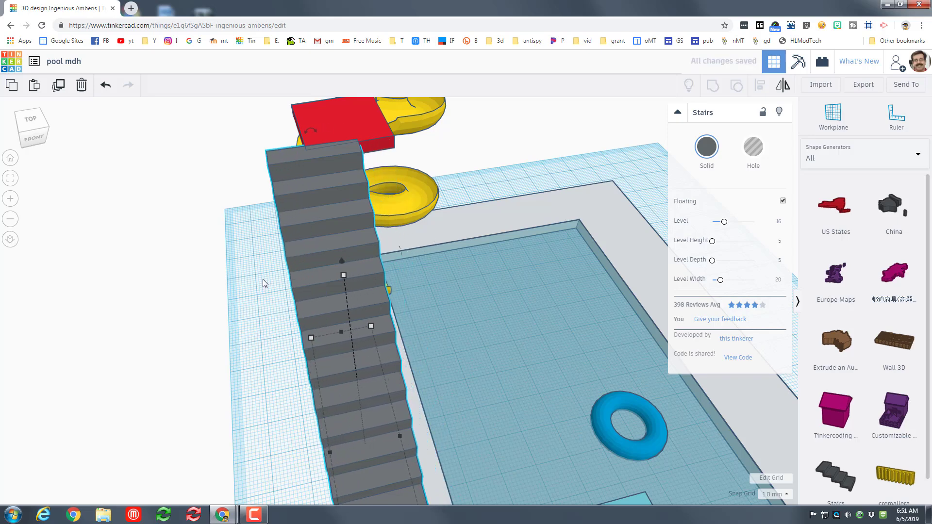
key("Left")
key("Left")
key("Left")
key("Left")
key("Left")
key("Left")
key("Left")
key("Left")
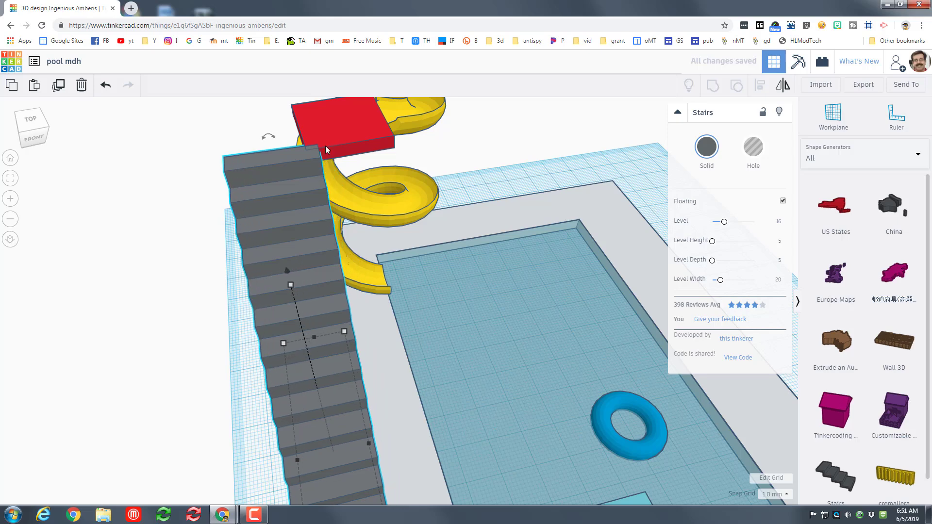
left_click(302, 139)
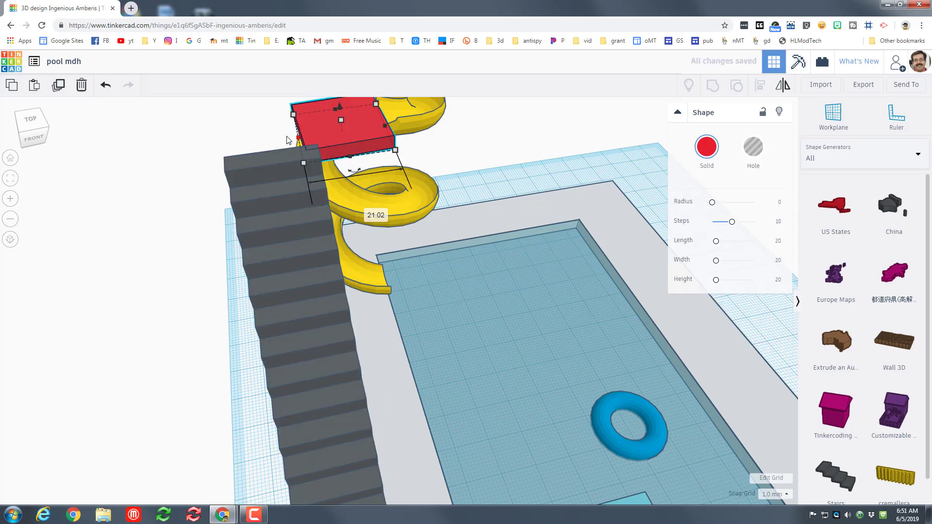
left_click_drag(286, 139, 225, 155)
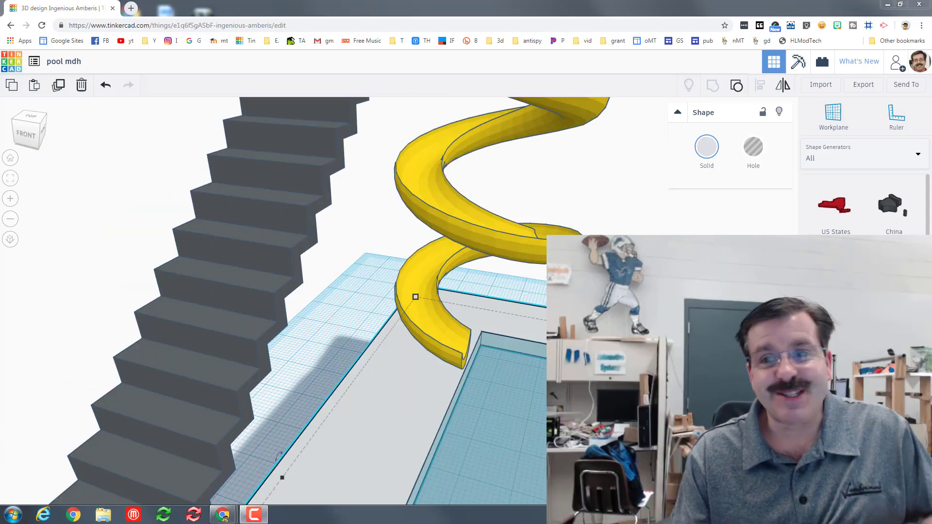
key("ctrl+Left")
key("ctrl+Left")
key("ctrl+Left")
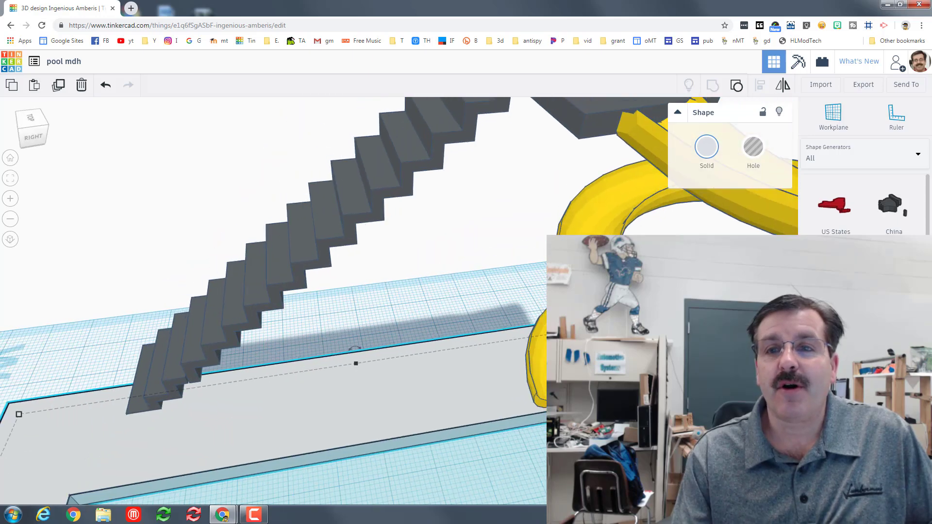
scroll(534, 362, "down", 5)
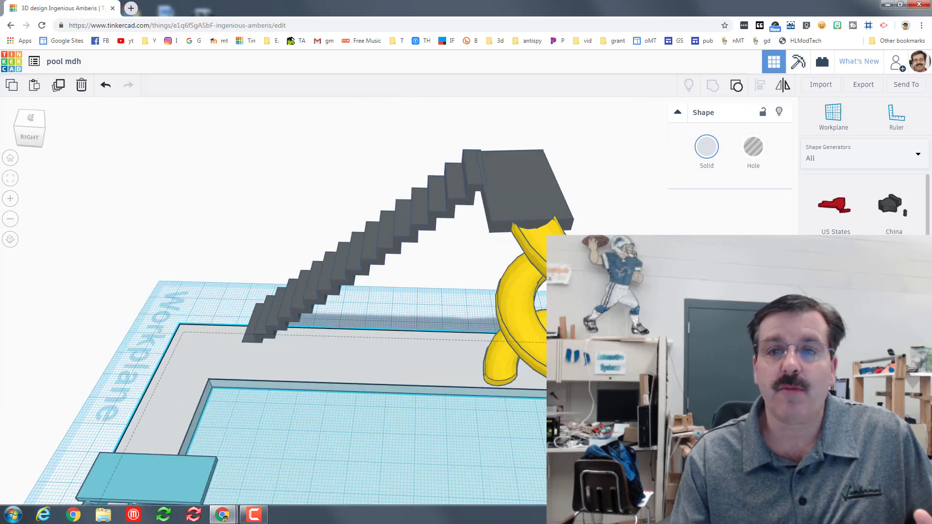
left_click(534, 359)
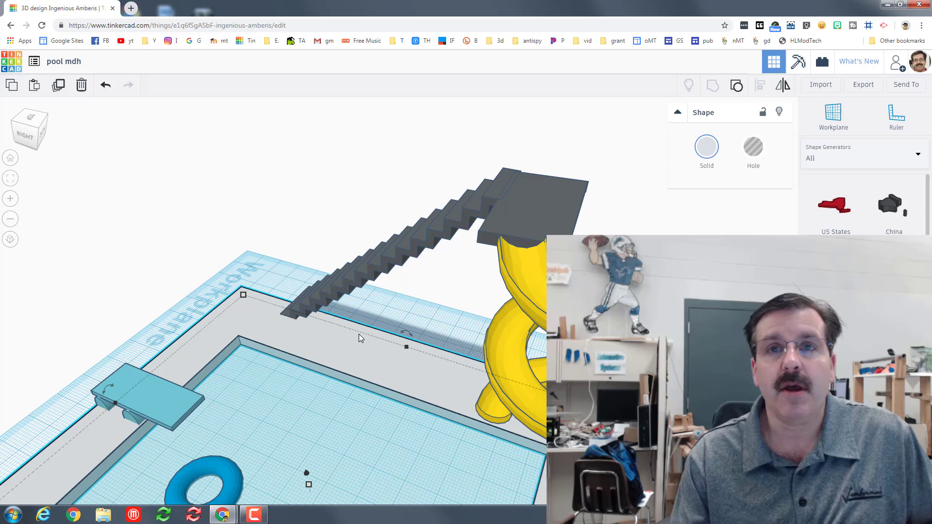